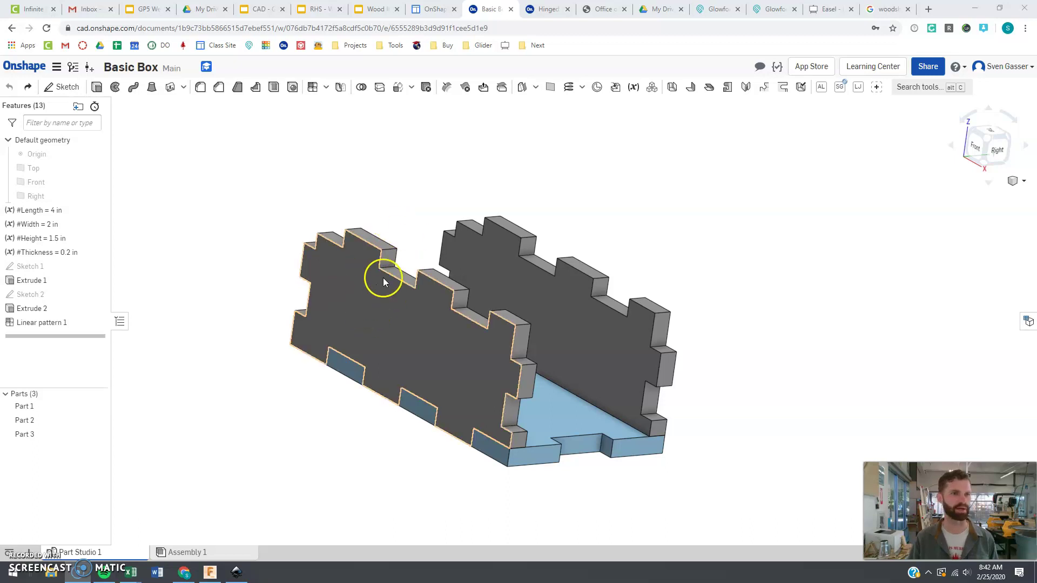
Create Sketch 3 on the small end face of the bottom panel (Face of Extrude 1).
{"action": "left_click", "coordinate": [67, 89]}
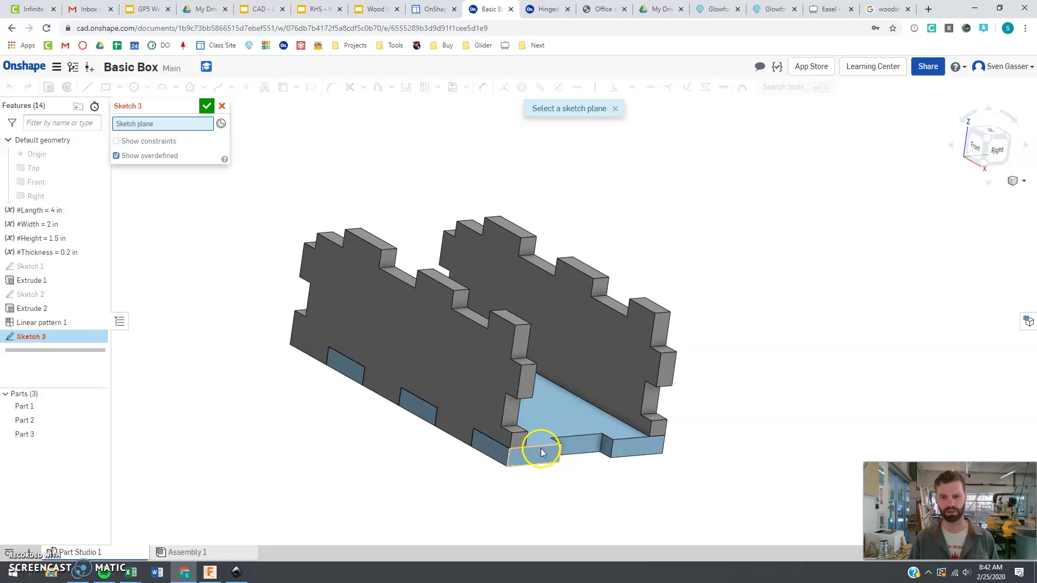
{"action": "left_click", "coordinate": [576, 448]}
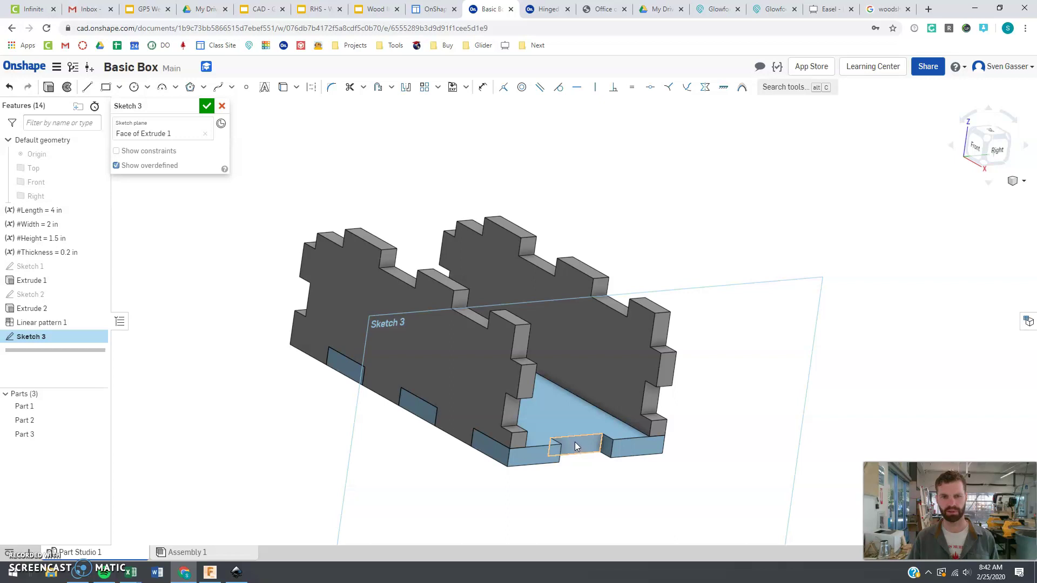
{"action": "left_click", "coordinate": [597, 447]}
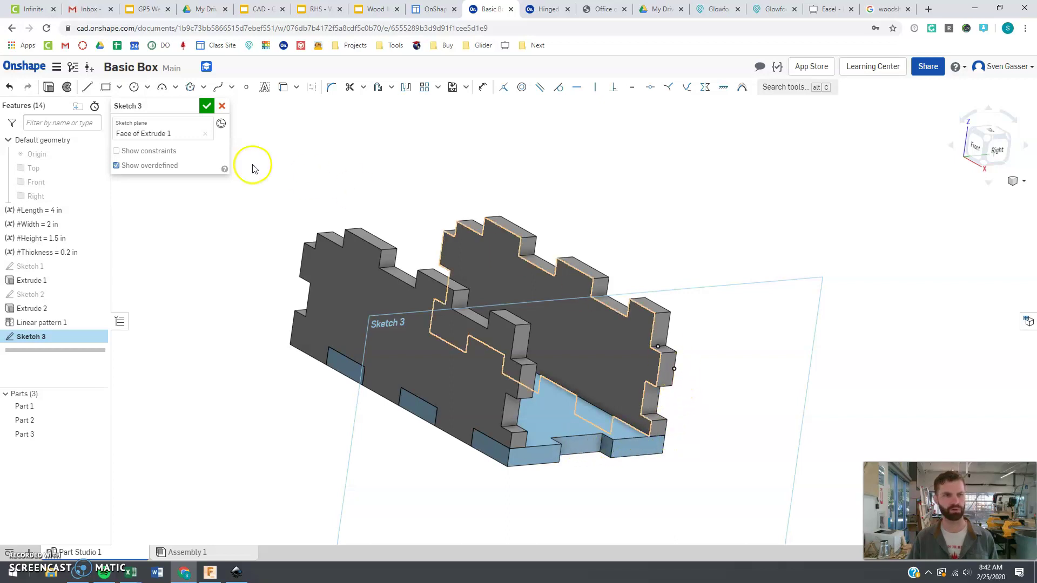
Project the front tab and the left-side tab faces and edges into Sketch 3.
{"action": "left_click", "coordinate": [281, 88]}
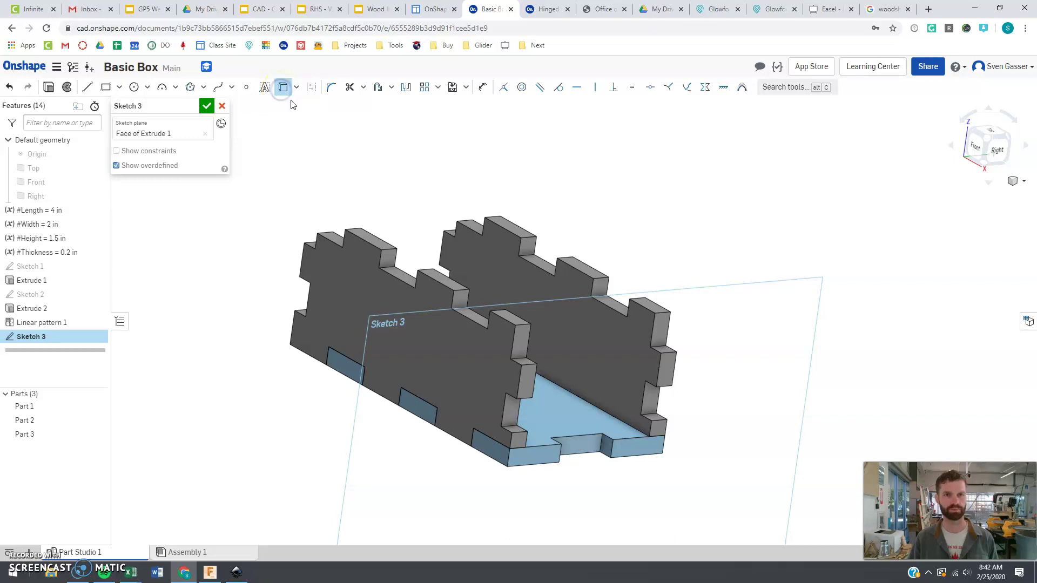
{"action": "right_click_drag", "start_coordinate": [724, 347], "coordinate": [703, 352]}
{"action": "scroll", "coordinate": [669, 400], "scroll_direction": "up", "scroll_amount": 3}
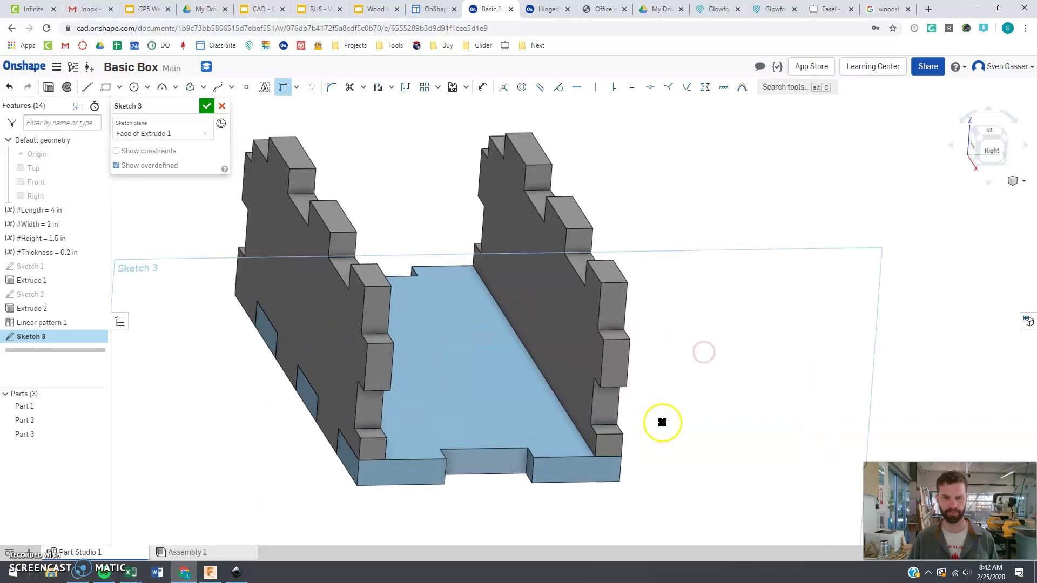
{"action": "left_click", "coordinate": [475, 462]}
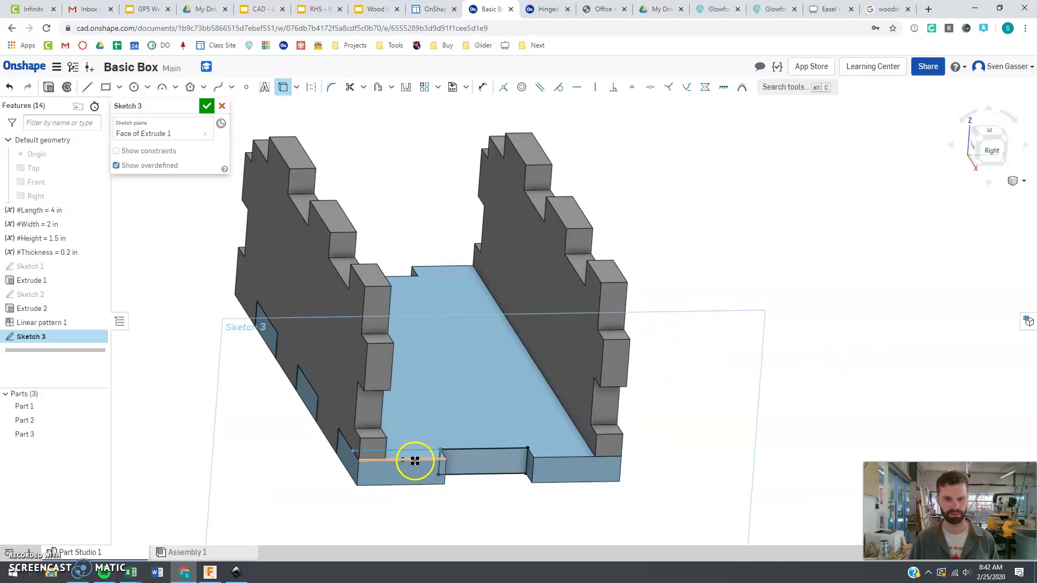
{"action": "left_click", "coordinate": [415, 461]}
{"action": "left_click", "coordinate": [375, 413]}
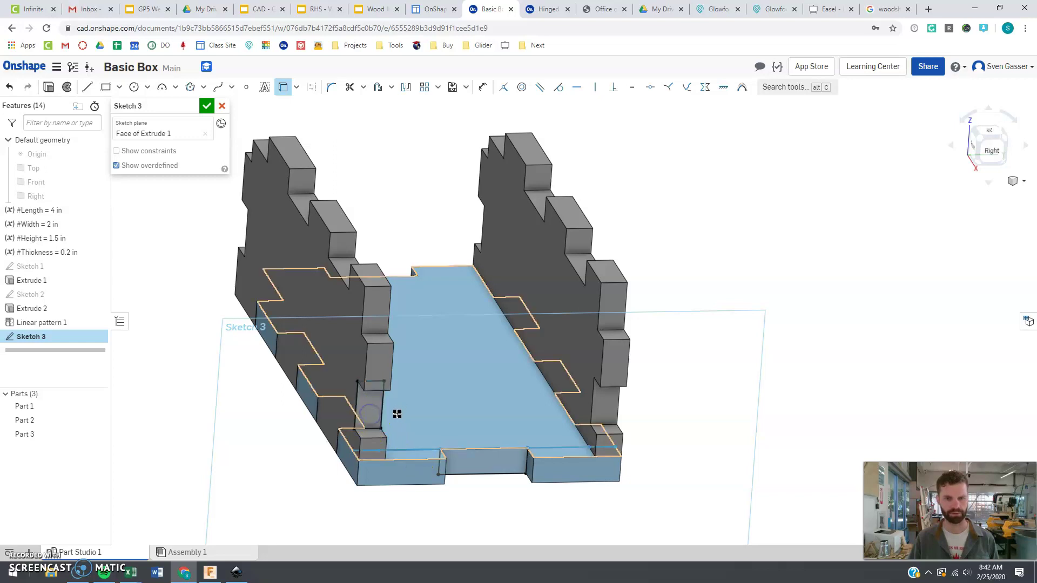
{"action": "left_click", "coordinate": [386, 444]}
{"action": "scroll", "coordinate": [396, 457], "scroll_direction": "up", "scroll_amount": 5}
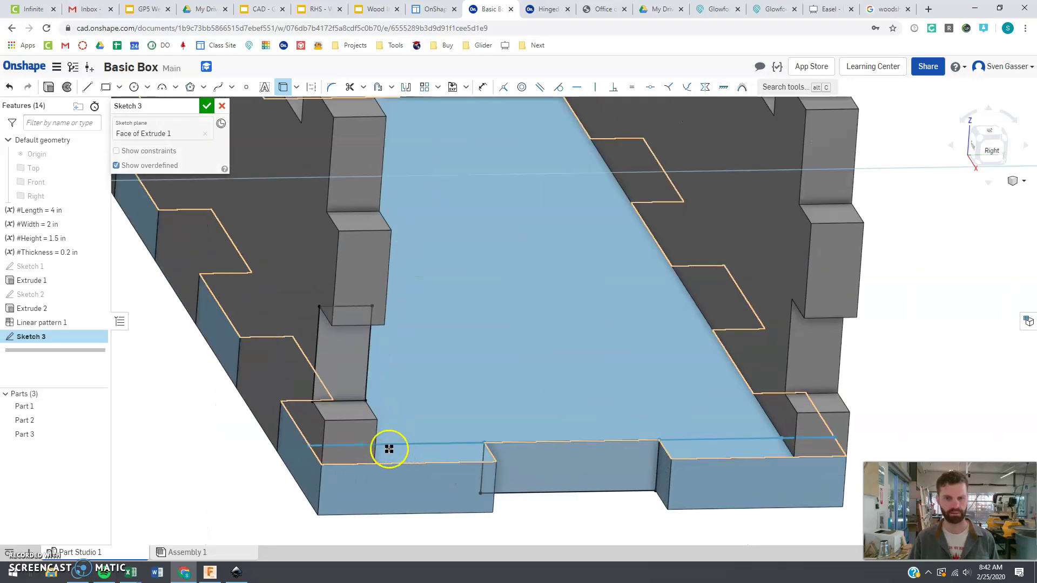
{"action": "left_click", "coordinate": [377, 429]}
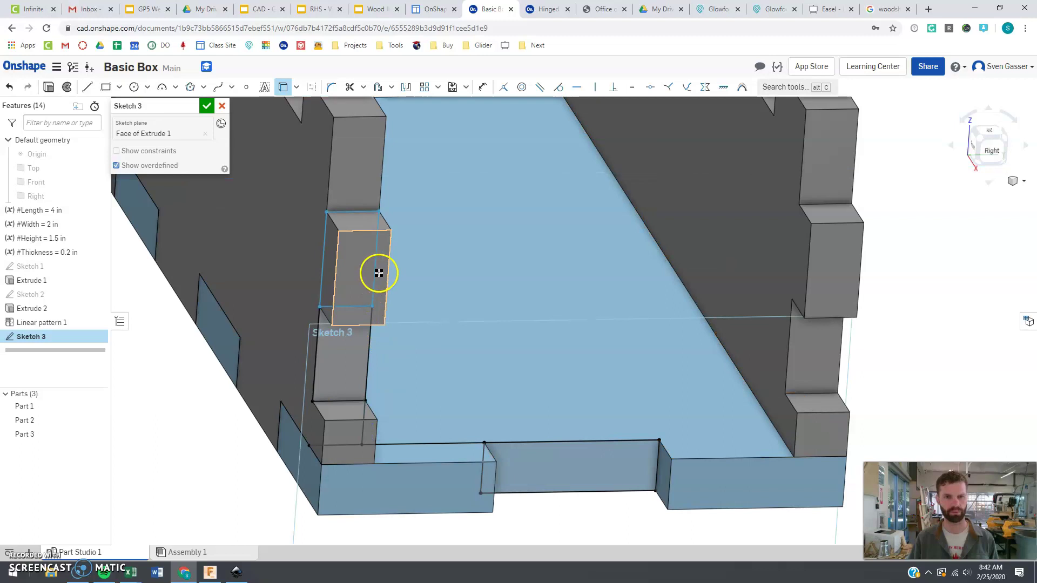
{"action": "left_click", "coordinate": [353, 275]}
{"action": "left_click", "coordinate": [353, 155]}
Project the right-side, lower and remaining left tab faces into Sketch 3.
{"action": "scroll", "coordinate": [778, 199], "scroll_direction": "down", "scroll_amount": 3}
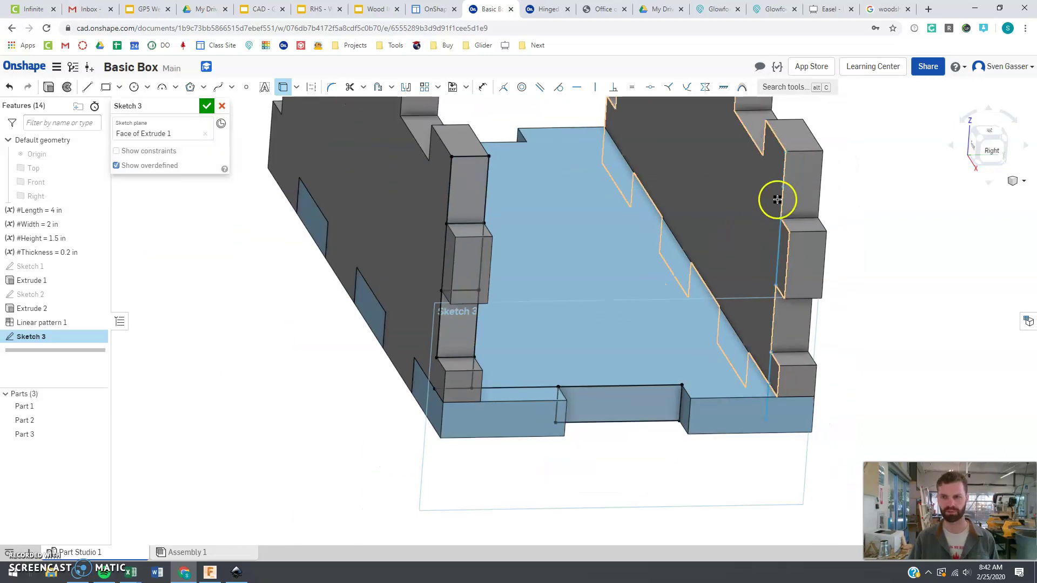
{"action": "left_click", "coordinate": [799, 189]}
{"action": "left_click", "coordinate": [803, 268]}
{"action": "left_click", "coordinate": [794, 329]}
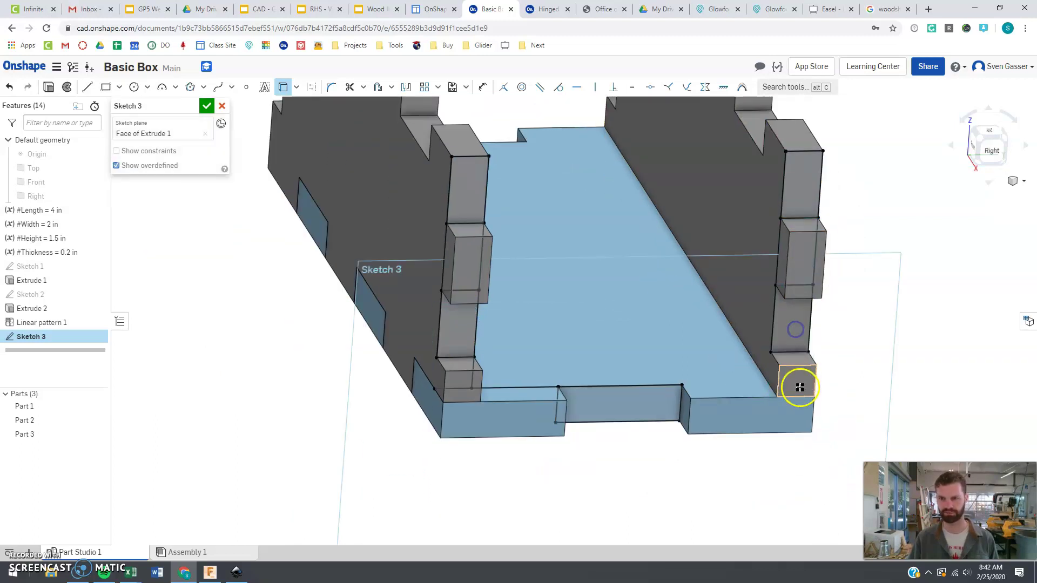
{"action": "left_click", "coordinate": [760, 423]}
{"action": "left_click", "coordinate": [498, 411]}
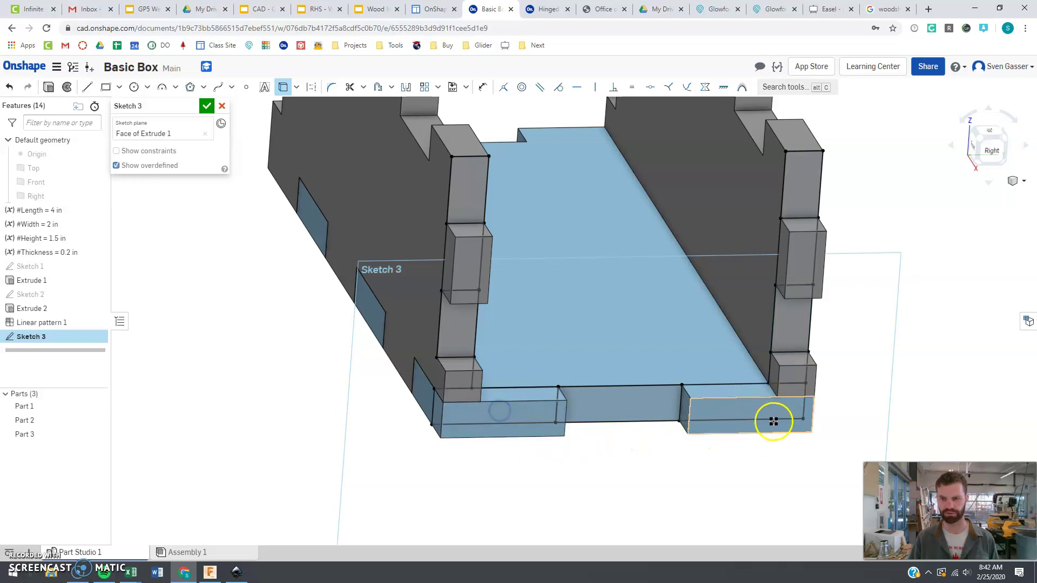
{"action": "left_click", "coordinate": [462, 386]}
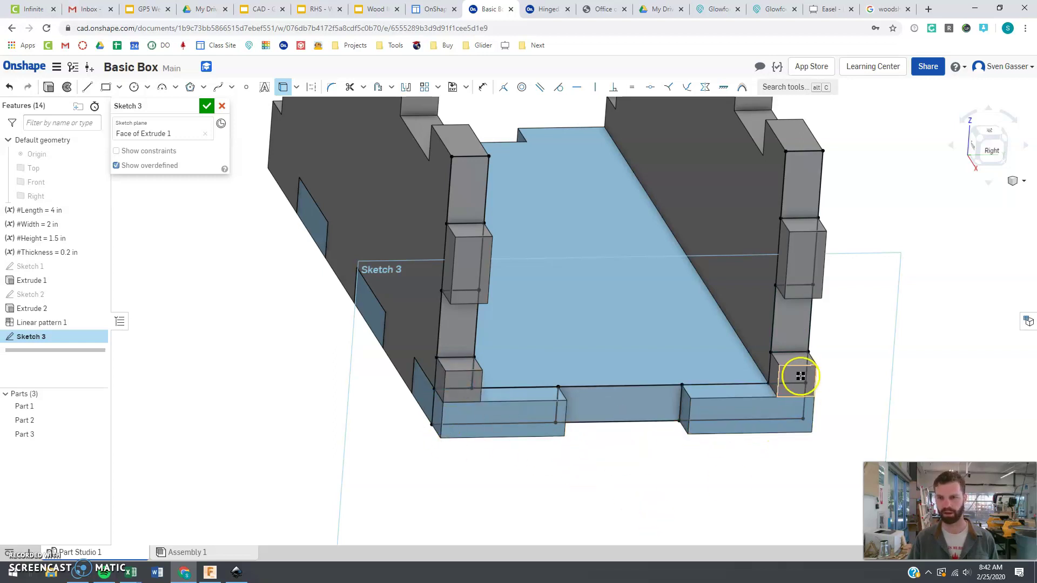
{"action": "scroll", "coordinate": [660, 435], "scroll_direction": "down", "scroll_amount": 3}
{"action": "scroll", "coordinate": [776, 358], "scroll_direction": "up", "scroll_amount": 1}
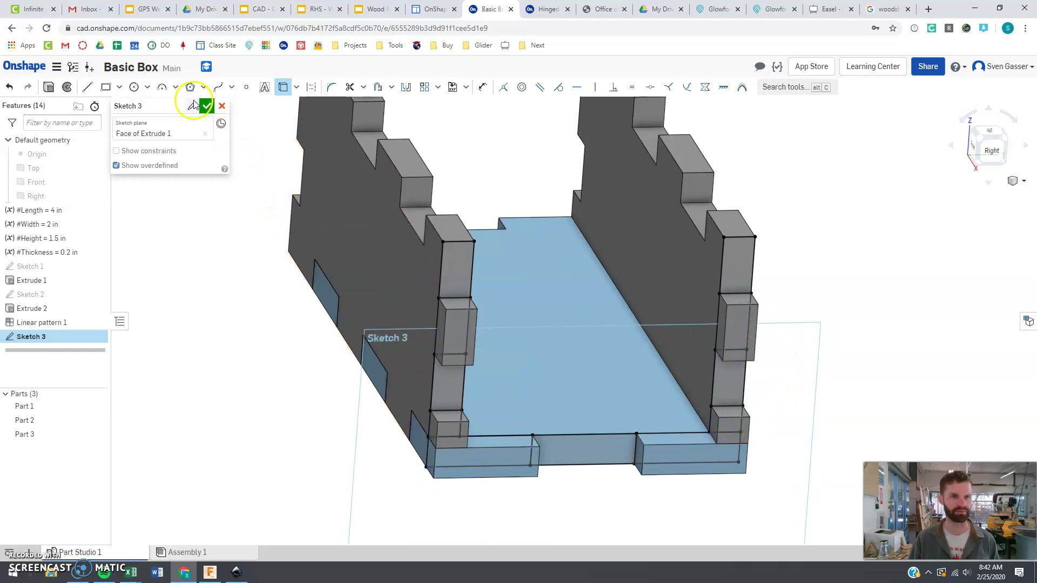
{"action": "left_click", "coordinate": [415, 234]}
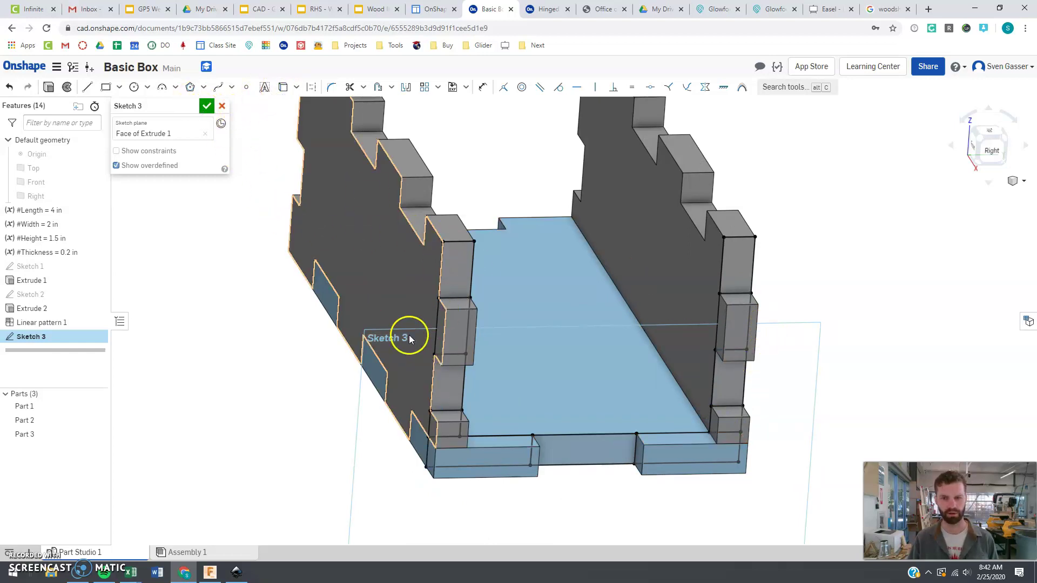
{"action": "left_click", "coordinate": [410, 334]}
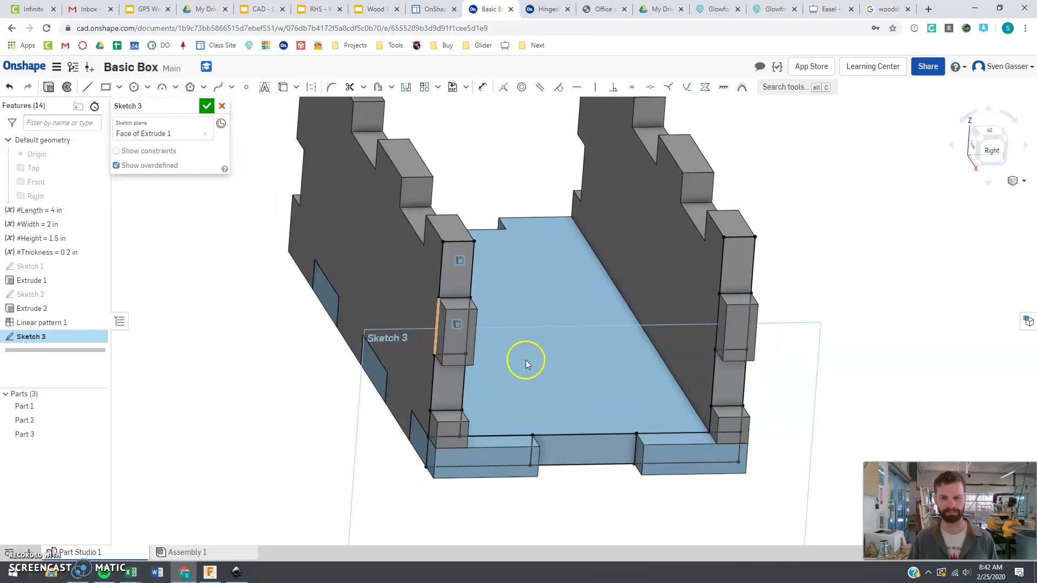
Draw a horizontal line between the side panels and make it a construction centerline.
{"action": "left_click", "coordinate": [993, 152]}
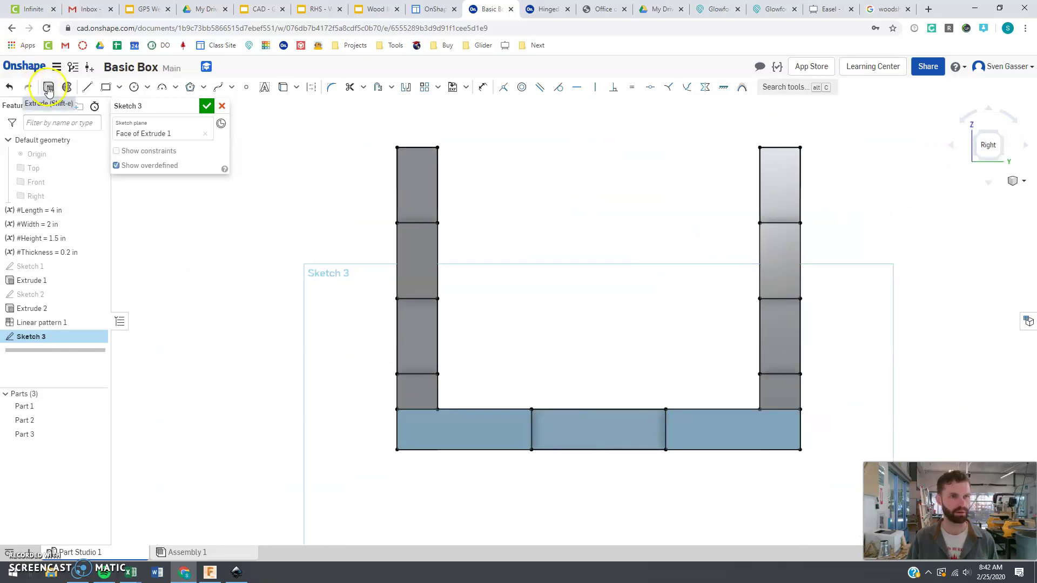
{"action": "left_click", "coordinate": [86, 88]}
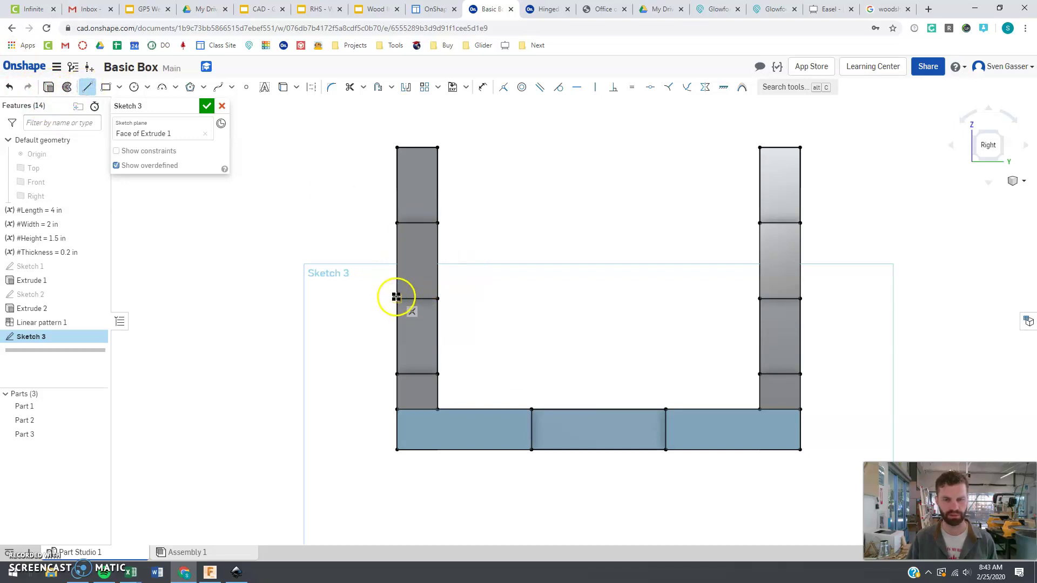
{"action": "left_click", "coordinate": [800, 298]}
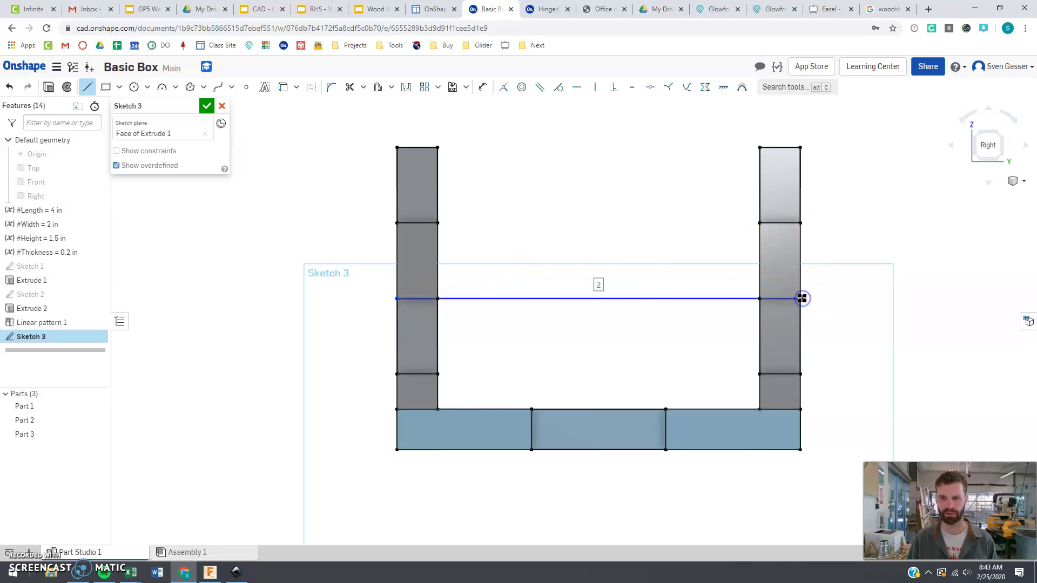
{"action": "key", "text": "Escape"}
{"action": "left_click", "coordinate": [556, 299]}
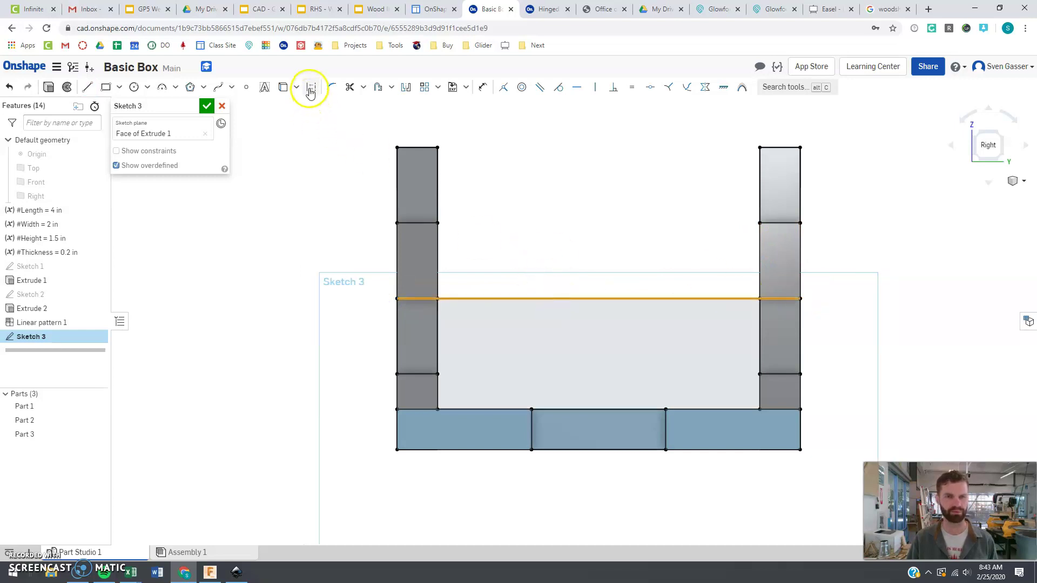
{"action": "left_click", "coordinate": [537, 237]}
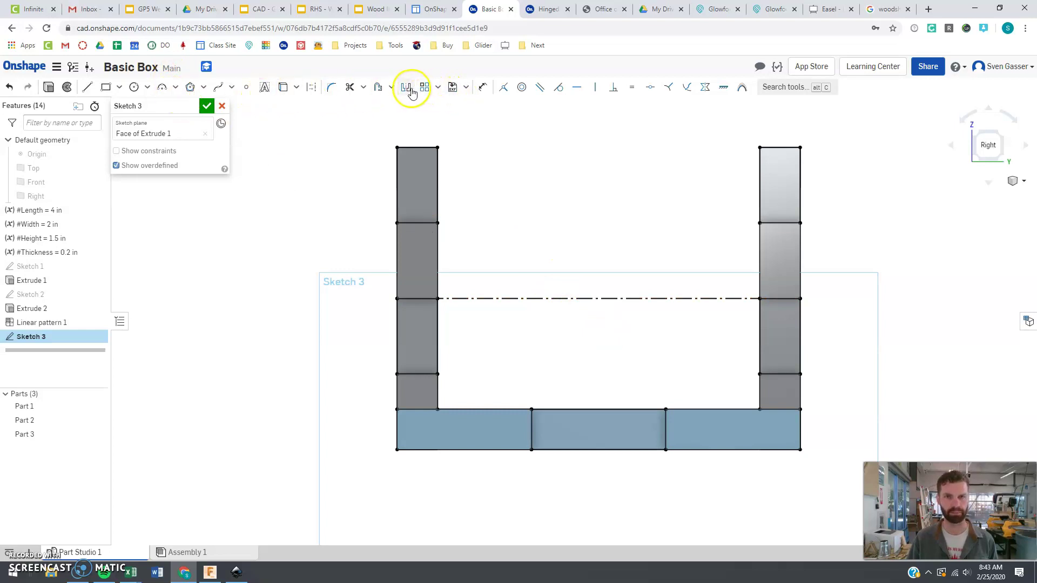
Mirror the middle bottom tab above the construction centerline.
{"action": "left_click", "coordinate": [409, 88]}
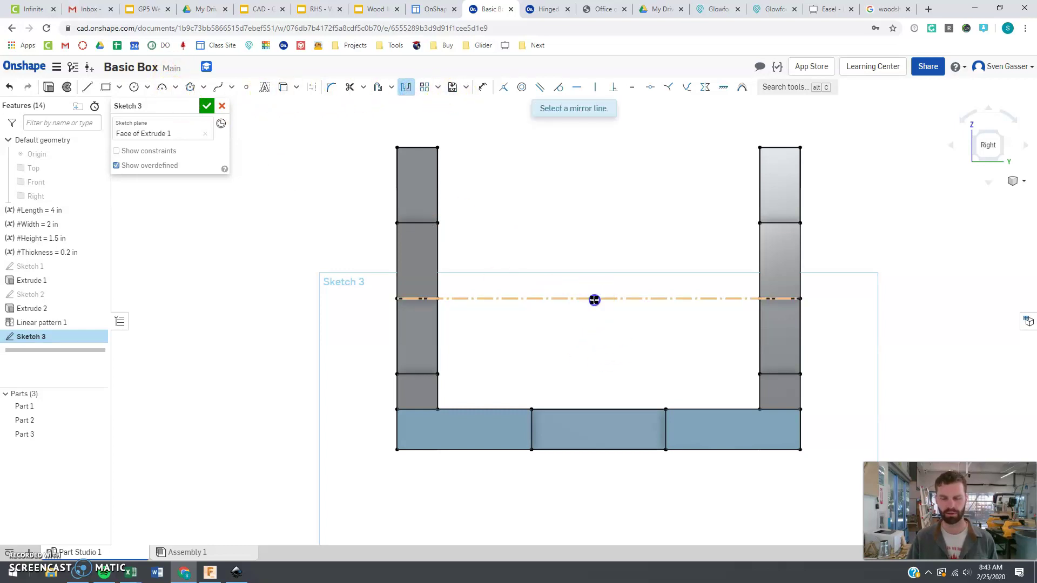
{"action": "left_click", "coordinate": [594, 300]}
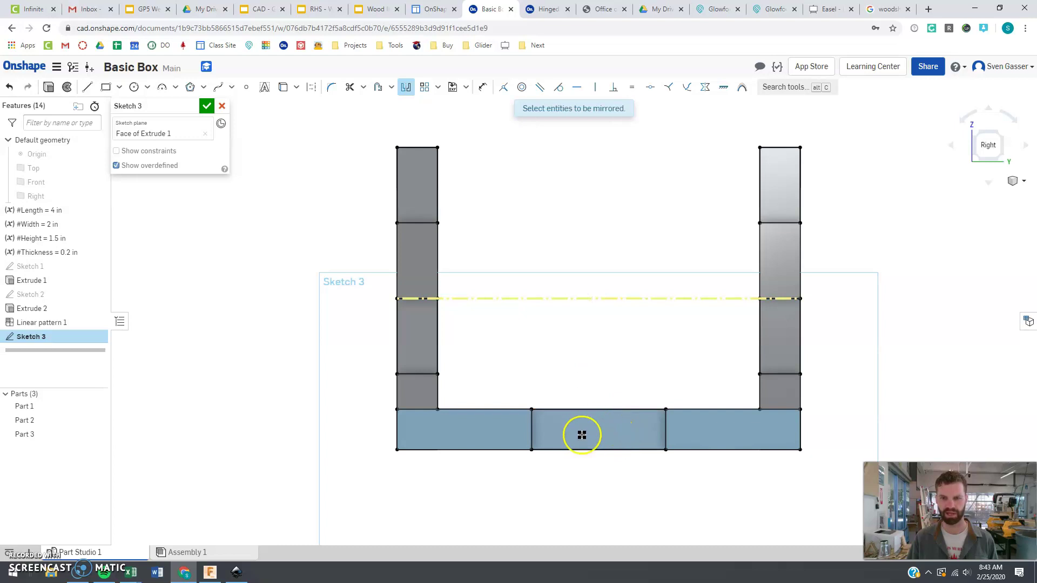
{"action": "left_click_drag", "start_coordinate": [520, 396], "coordinate": [684, 479]}
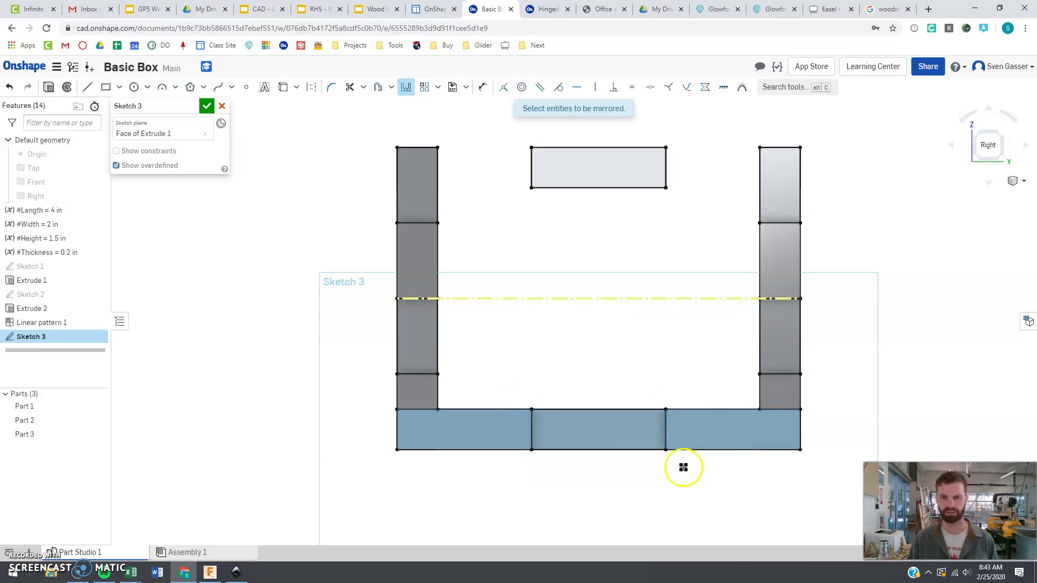
{"action": "left_click", "coordinate": [407, 88]}
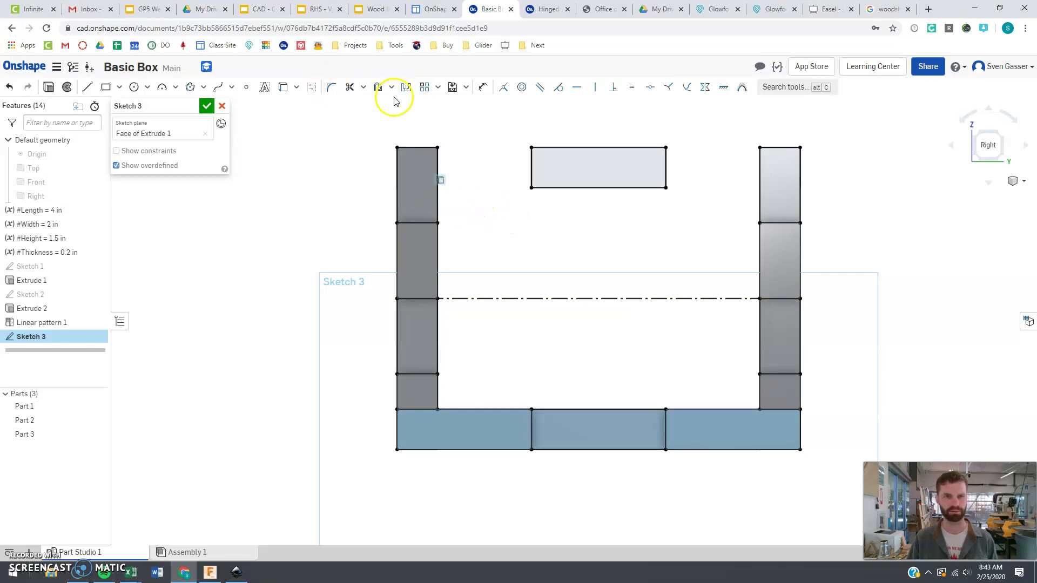
Mirror the bottom-left and bottom-right edges across the centerline to close the profile.
{"action": "left_click", "coordinate": [406, 89]}
{"action": "left_click", "coordinate": [560, 298]}
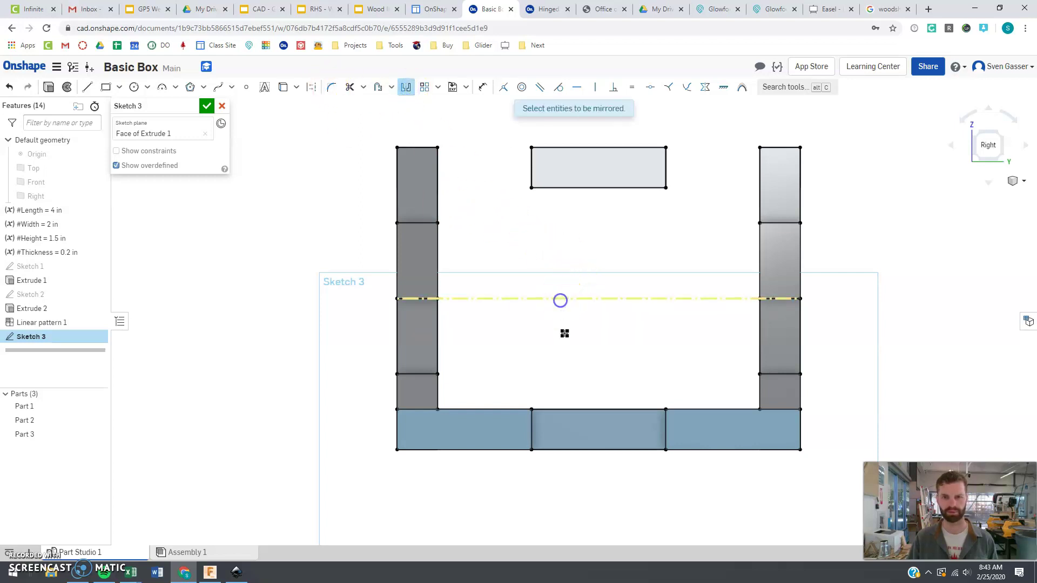
{"action": "left_click", "coordinate": [493, 410]}
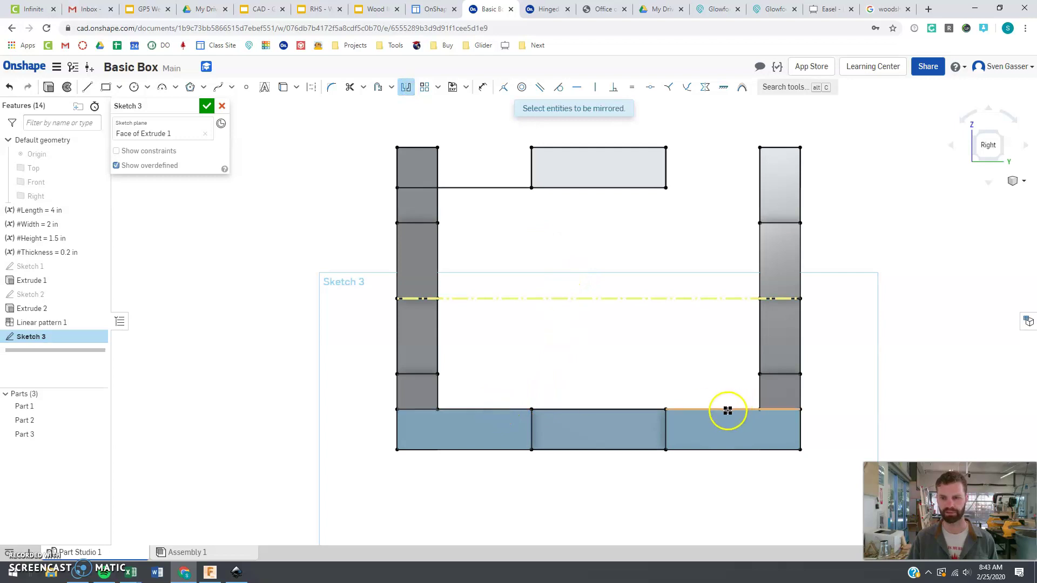
{"action": "left_click", "coordinate": [727, 412]}
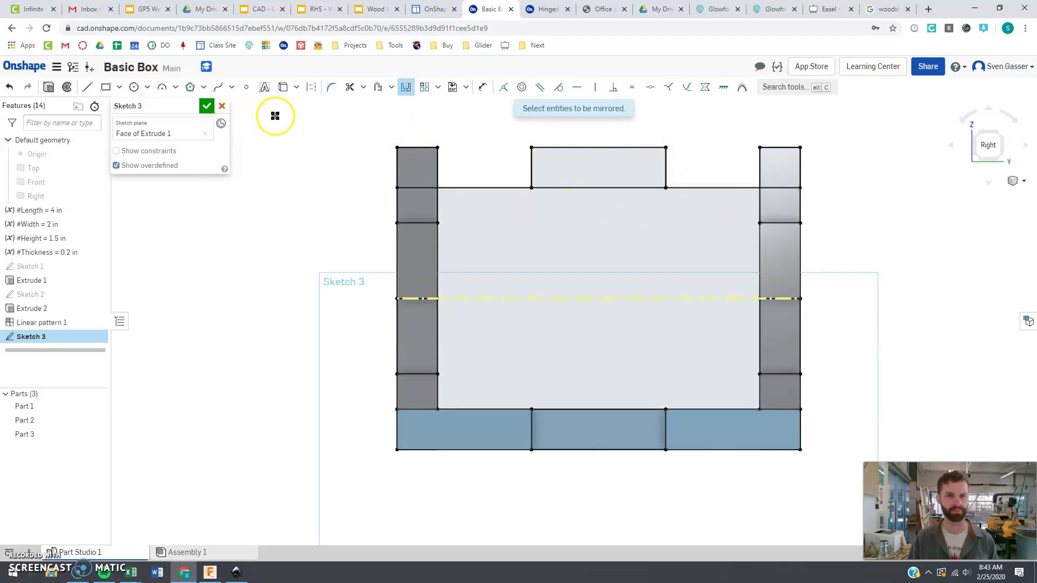
{"action": "left_click", "coordinate": [405, 89]}
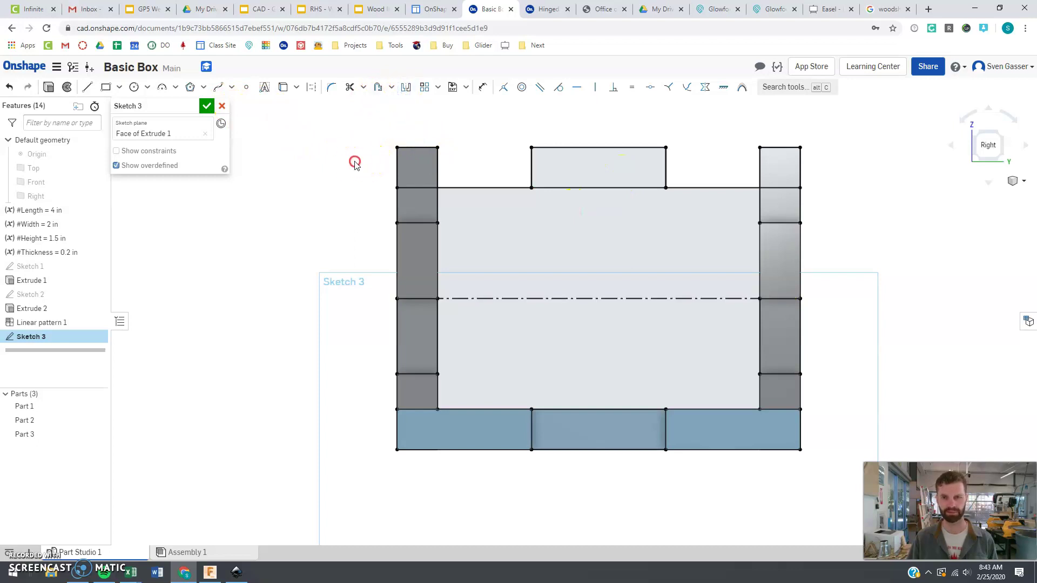
Start an extrude and select the end-panel regions of Sketch 3, top, sides and bottom tab.
{"action": "mouse_move", "coordinate": [354, 163]}
{"action": "right_mouse_down"}
{"action": "mouse_move", "coordinate": [364, 167]}
{"action": "mouse_move", "coordinate": [355, 162]}
{"action": "right_mouse_up"}
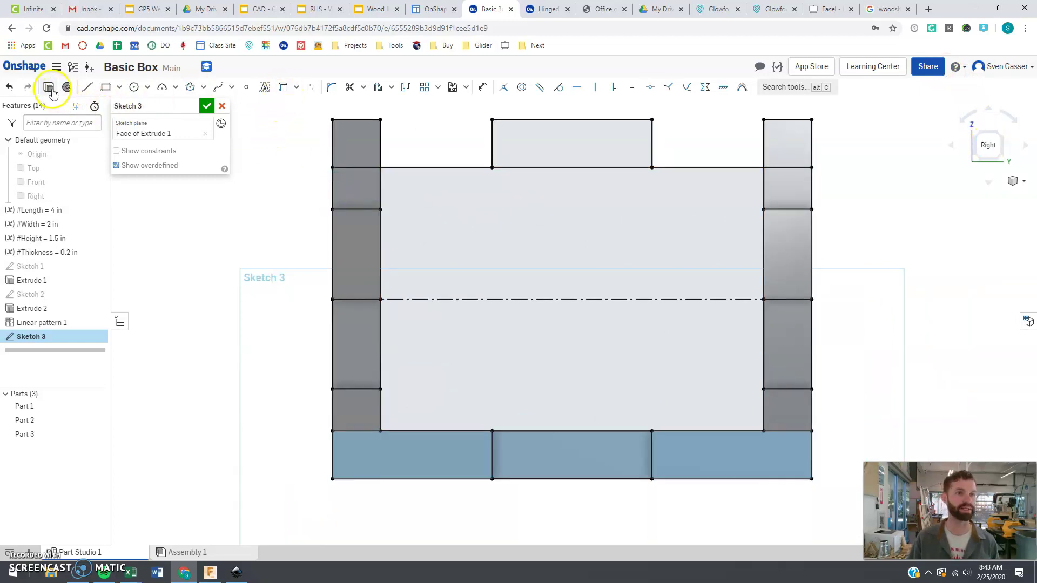
{"action": "key", "text": "shift+e"}
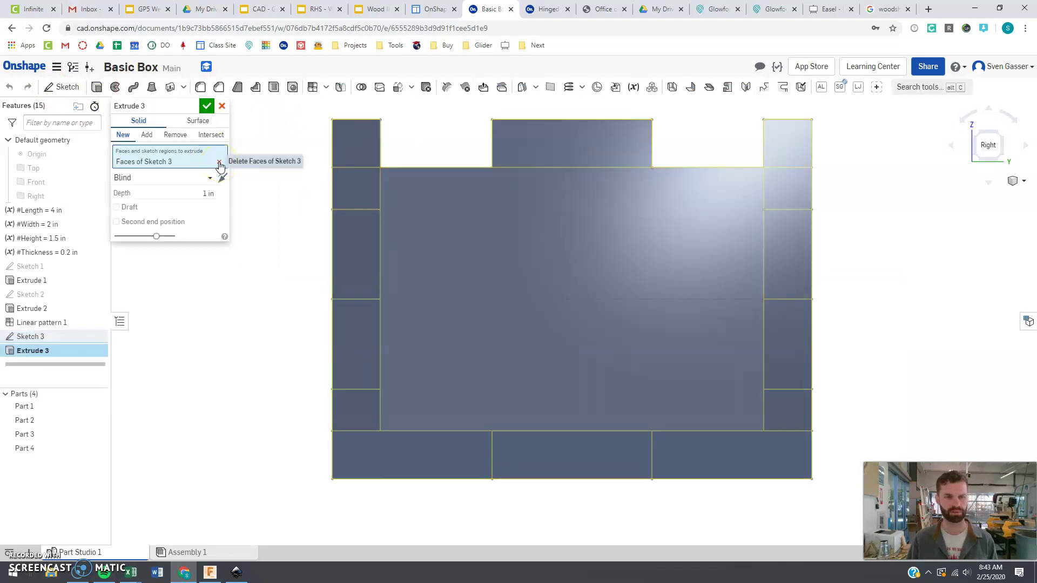
{"action": "left_click", "coordinate": [219, 163]}
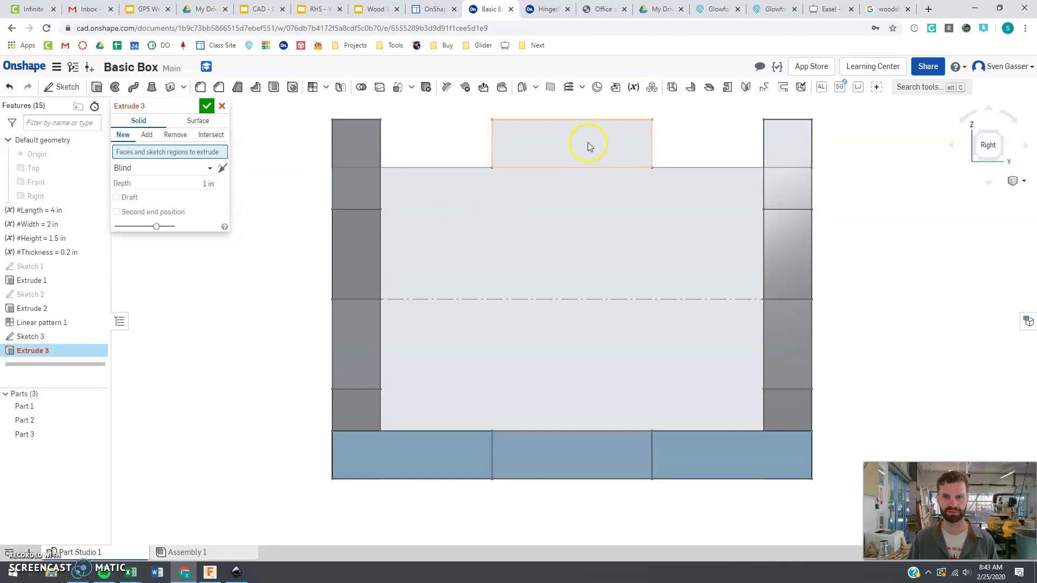
{"action": "left_click", "coordinate": [589, 146]}
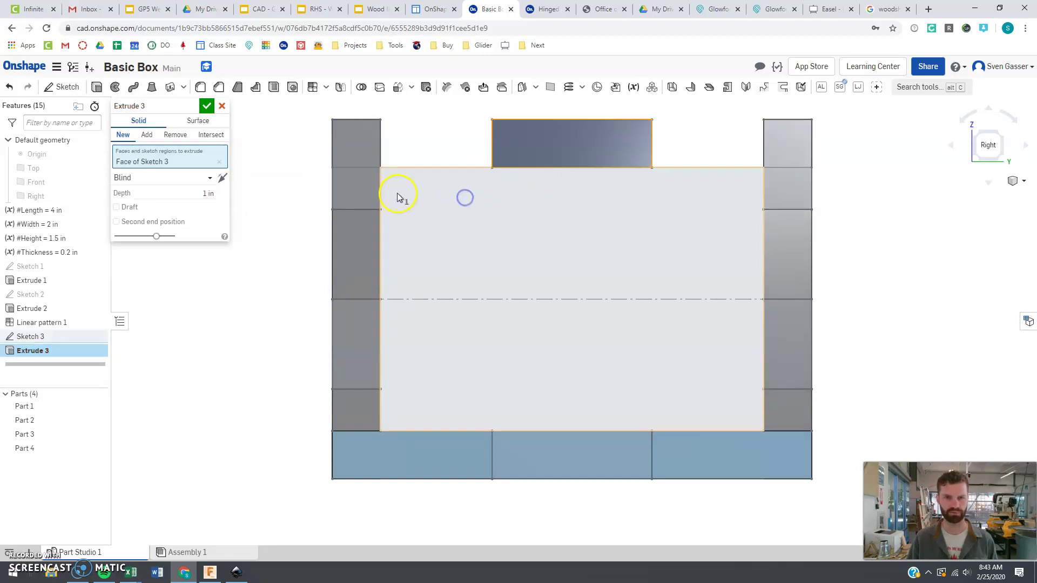
{"action": "left_click", "coordinate": [358, 186]}
{"action": "left_click", "coordinate": [501, 250]}
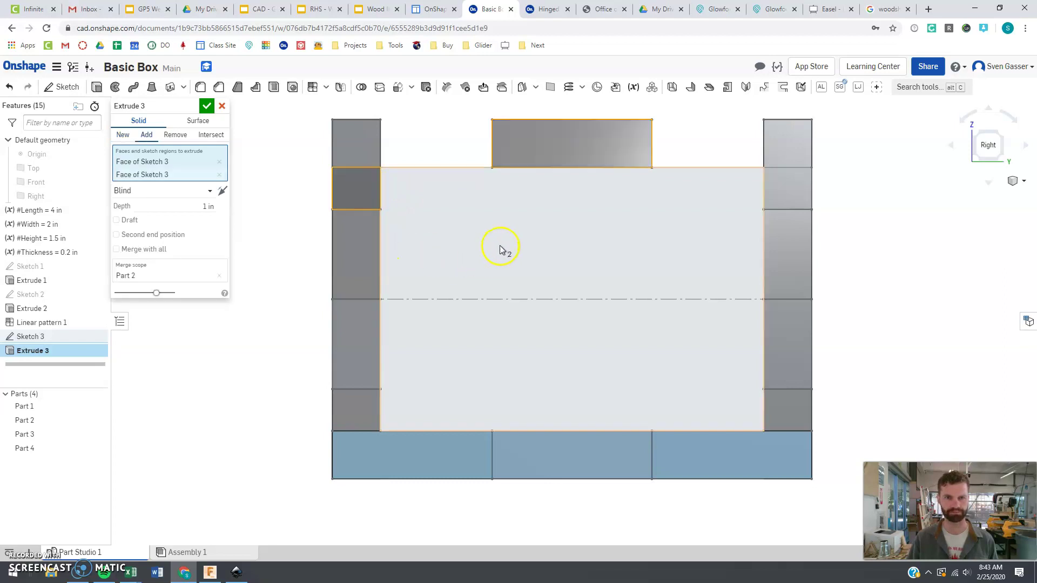
{"action": "left_click", "coordinate": [533, 237]}
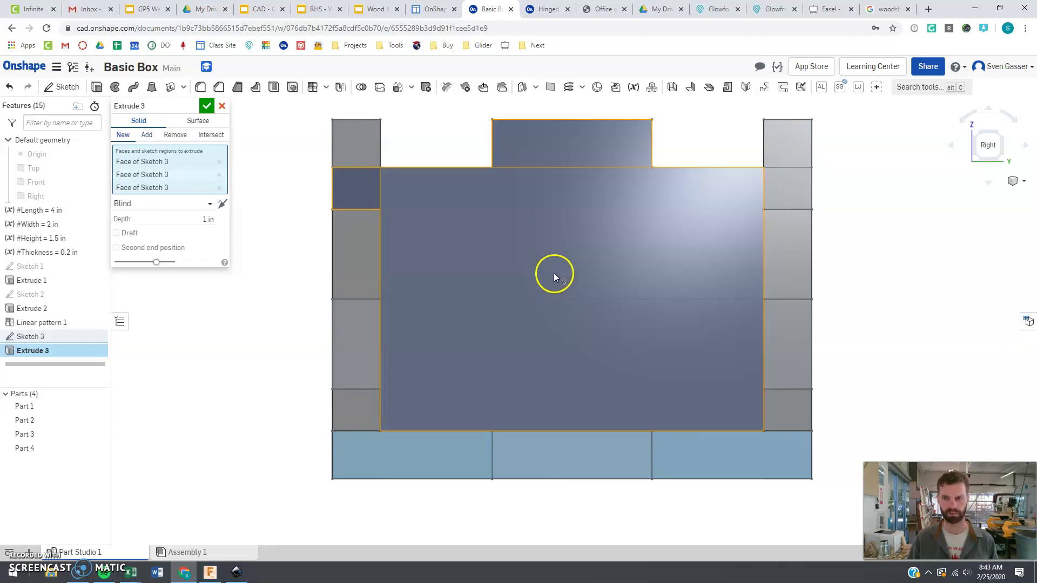
{"action": "left_click", "coordinate": [794, 191]}
{"action": "left_click", "coordinate": [796, 322]}
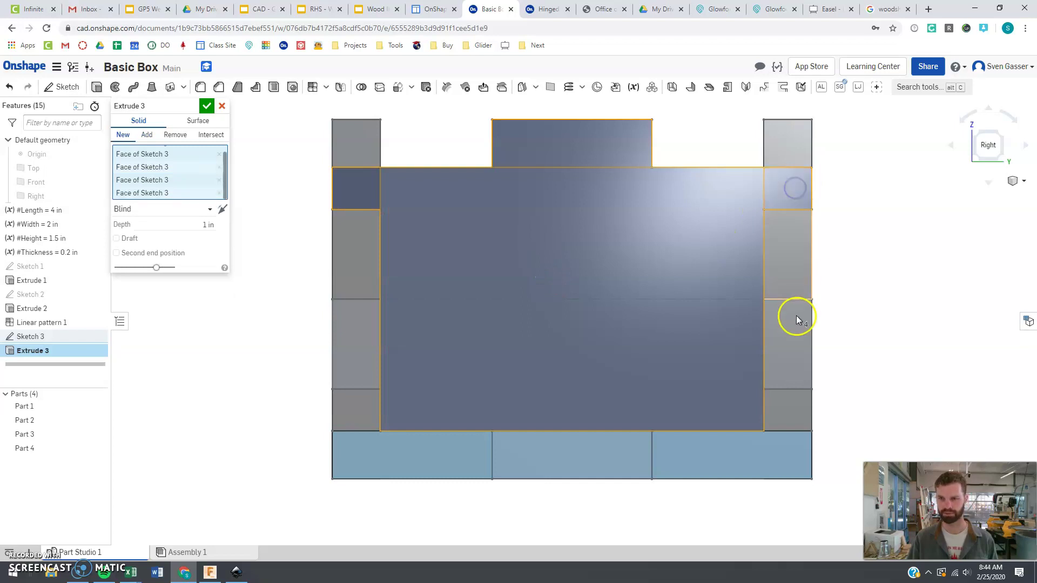
{"action": "left_click", "coordinate": [582, 468]}
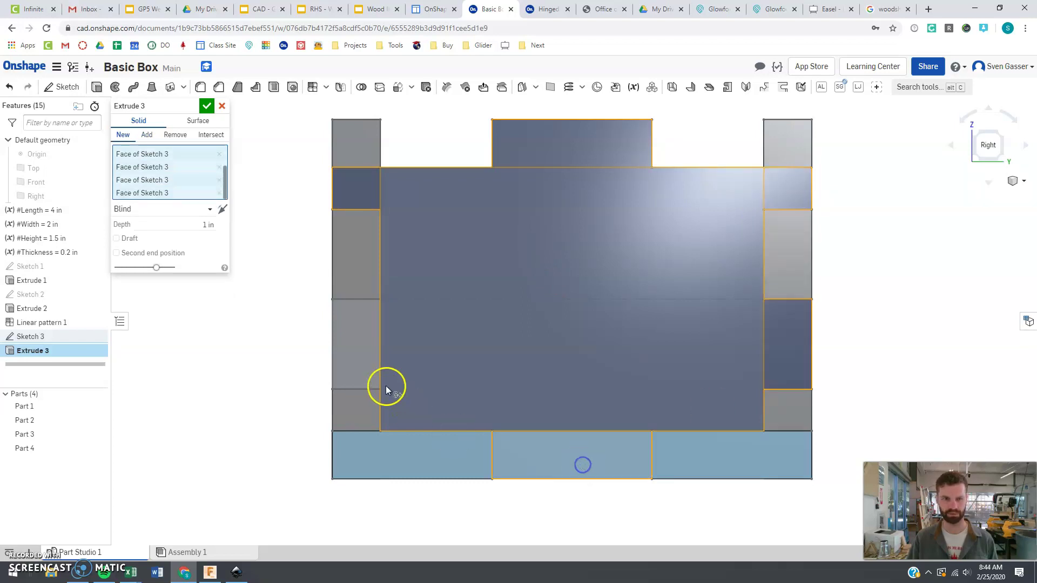
Set the extrude depth to #Thickness and confirm, creating end panel Part 4.
{"action": "left_click", "coordinate": [197, 226]}
{"action": "type", "text": "#Thickness"}
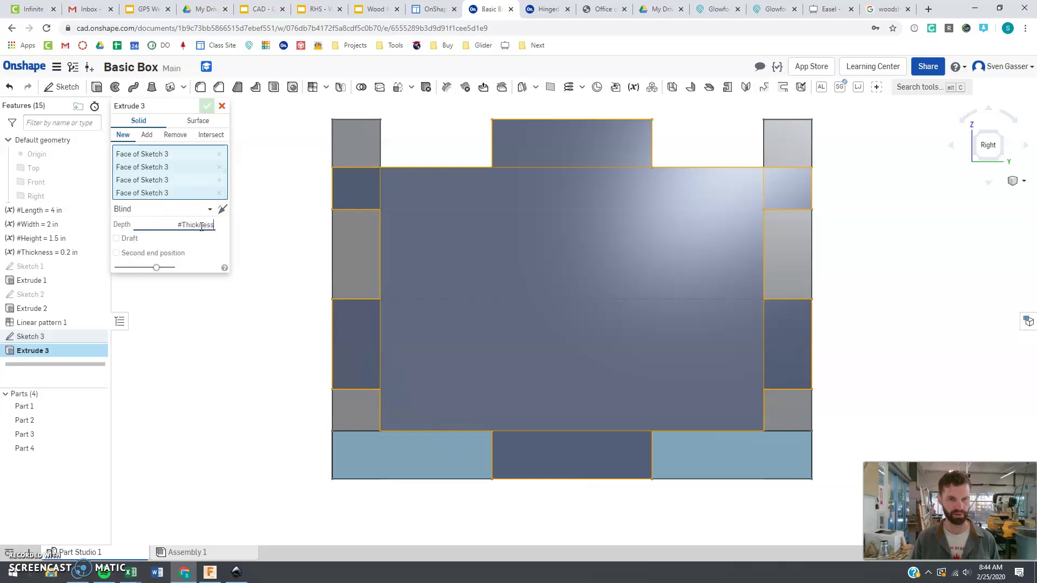
{"action": "left_click", "coordinate": [266, 236]}
{"action": "right_click_drag", "start_coordinate": [265, 261], "coordinate": [259, 240]}
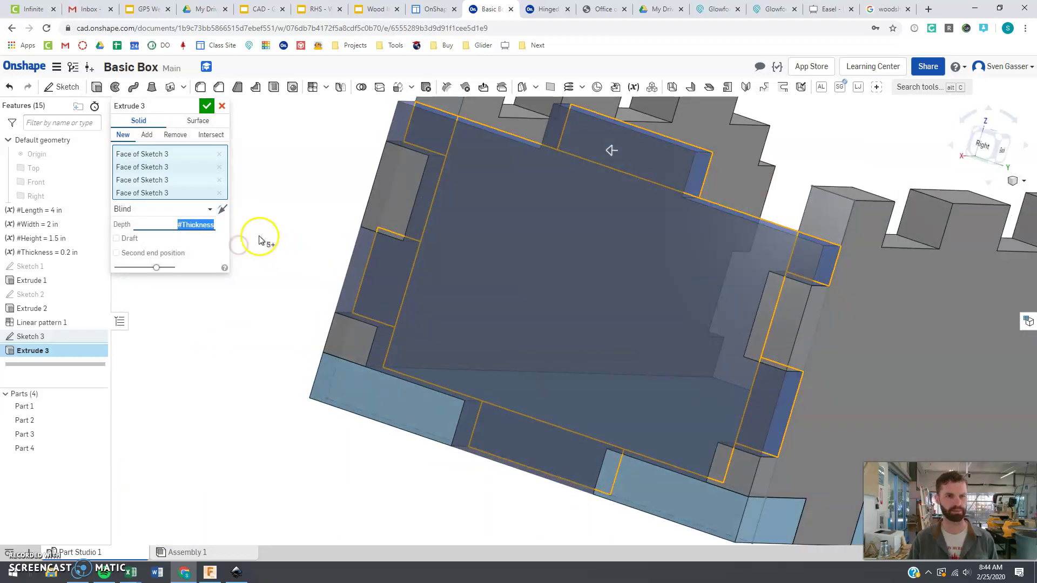
{"action": "left_click", "coordinate": [207, 107]}
{"action": "scroll", "coordinate": [301, 301], "scroll_direction": "down", "scroll_amount": 3}
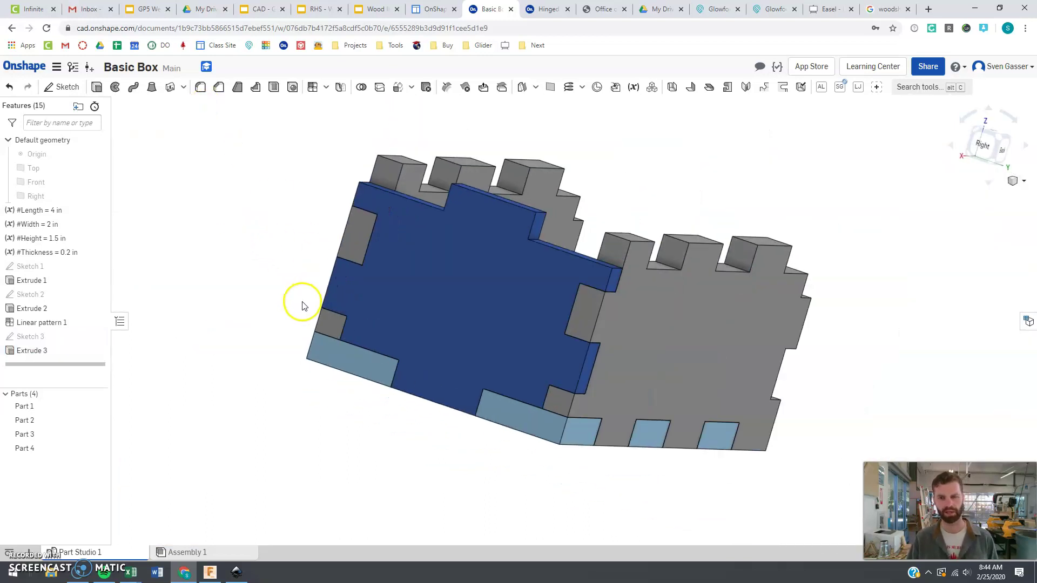
{"action": "right_click_drag", "start_coordinate": [301, 301], "coordinate": [331, 276]}
{"action": "scroll", "coordinate": [437, 419], "scroll_direction": "down", "scroll_amount": 3}
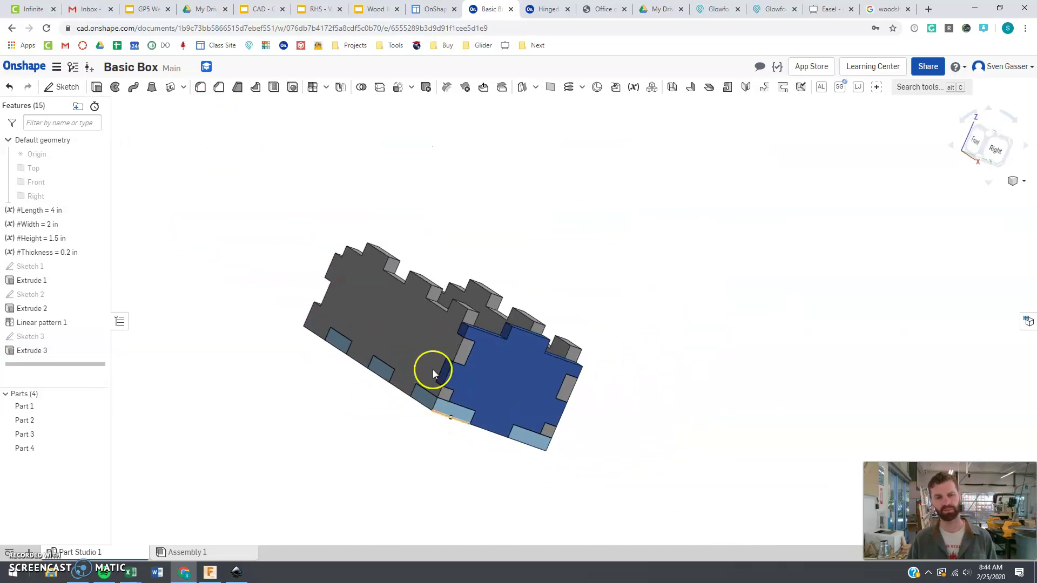
{"action": "scroll", "coordinate": [433, 367], "scroll_direction": "up", "scroll_amount": 1}
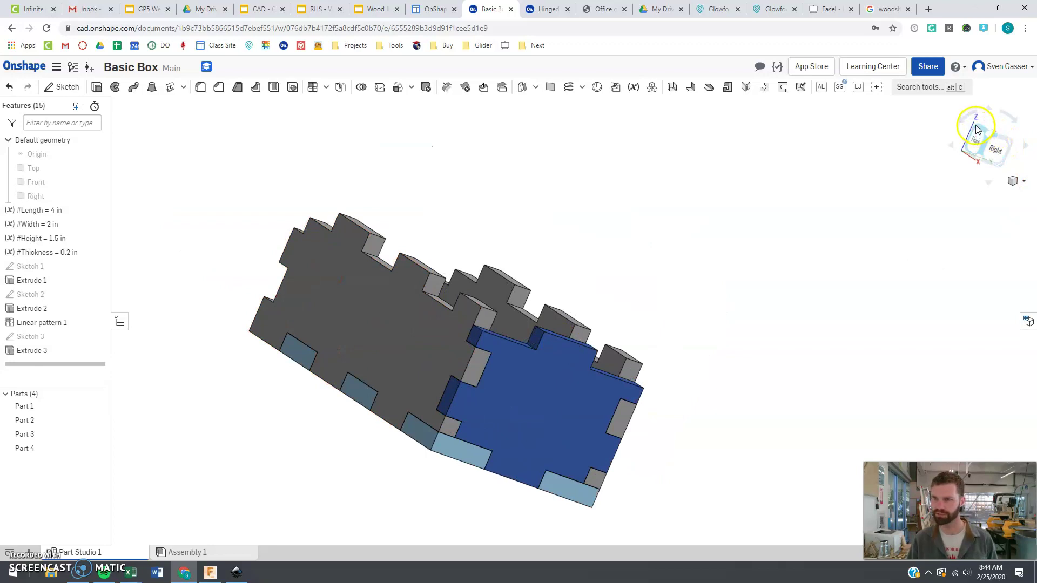
{"action": "mouse_move", "coordinate": [386, 373]}
{"action": "right_mouse_down"}
{"action": "mouse_move", "coordinate": [378, 378]}
{"action": "mouse_move", "coordinate": [456, 417]}
{"action": "mouse_move", "coordinate": [389, 384]}
{"action": "mouse_move", "coordinate": [406, 380]}
{"action": "right_mouse_up"}
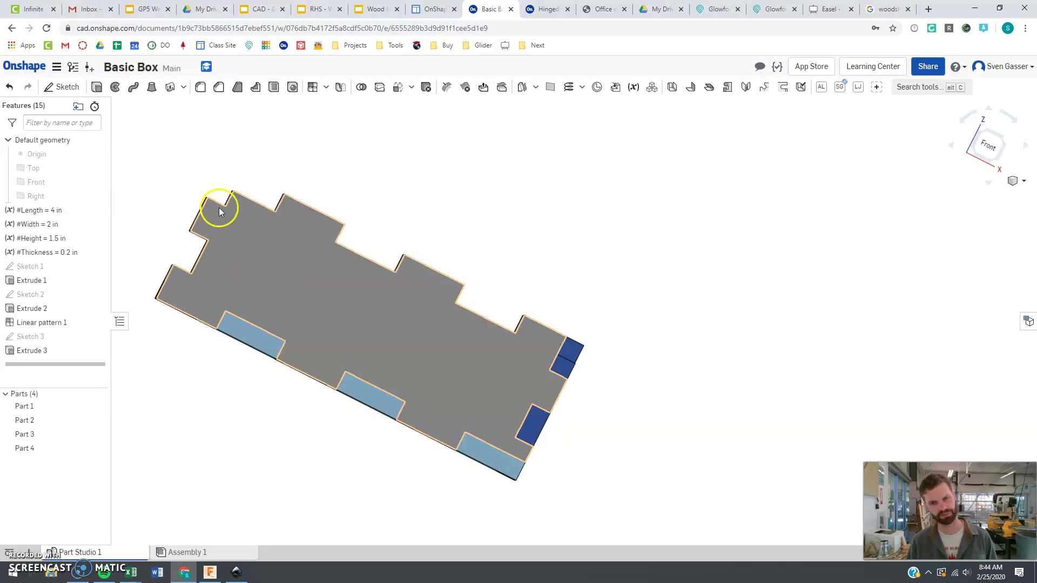
{"action": "mouse_move", "coordinate": [574, 352]}
{"action": "right_mouse_down"}
{"action": "mouse_move", "coordinate": [602, 377]}
{"action": "mouse_move", "coordinate": [544, 371]}
{"action": "right_mouse_up"}
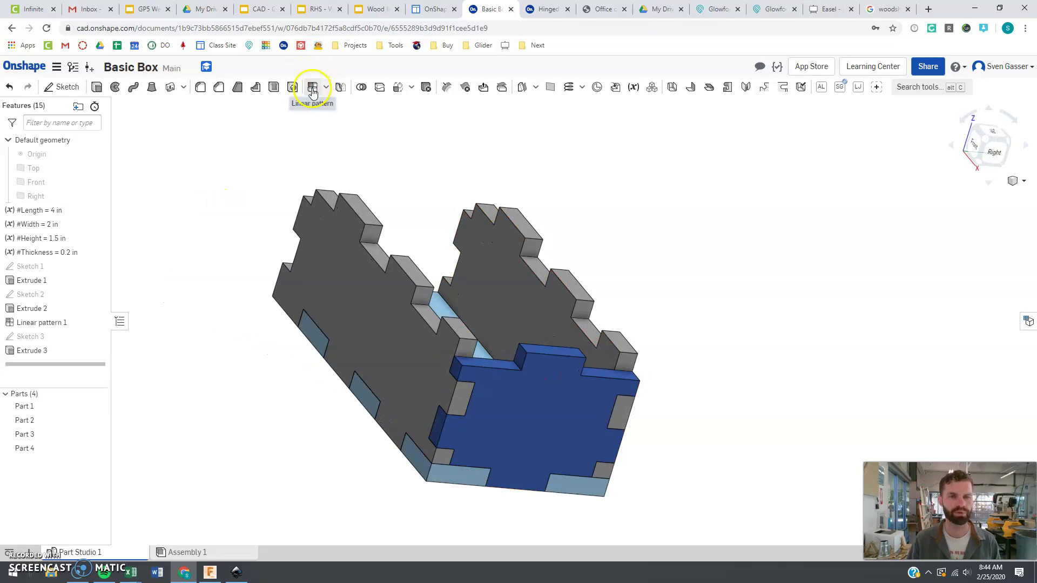
Set up a linear pattern of Part 4 along the box's long edge.
{"action": "left_click", "coordinate": [312, 89]}
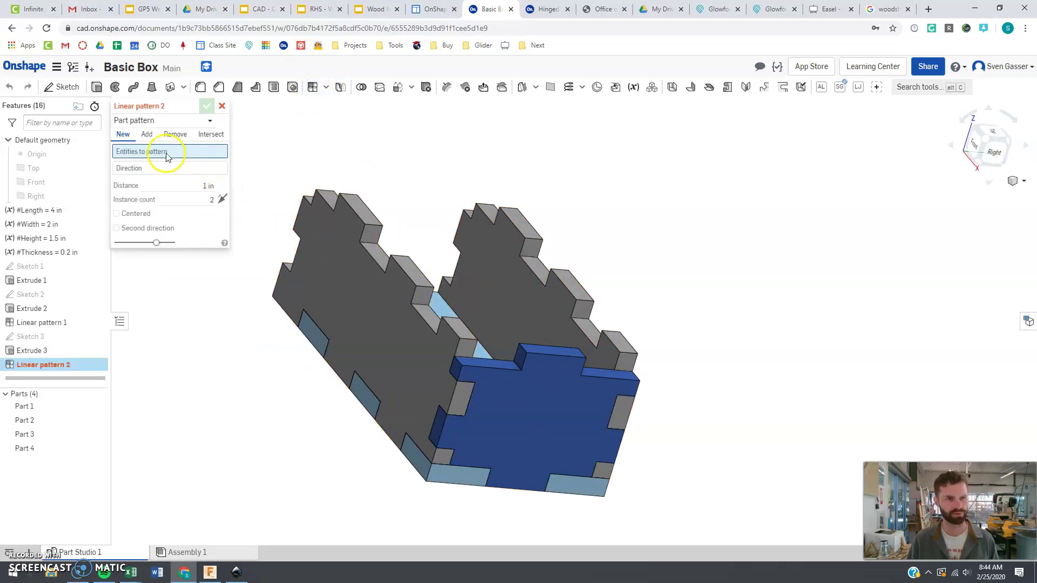
{"action": "left_click", "coordinate": [531, 398]}
{"action": "left_click", "coordinate": [135, 178]}
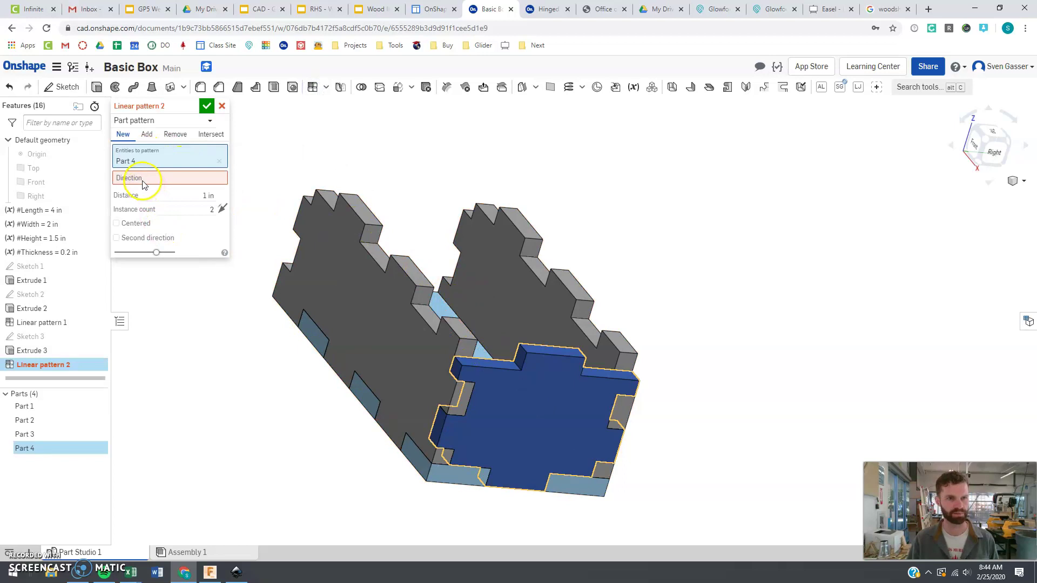
{"action": "left_click", "coordinate": [376, 260]}
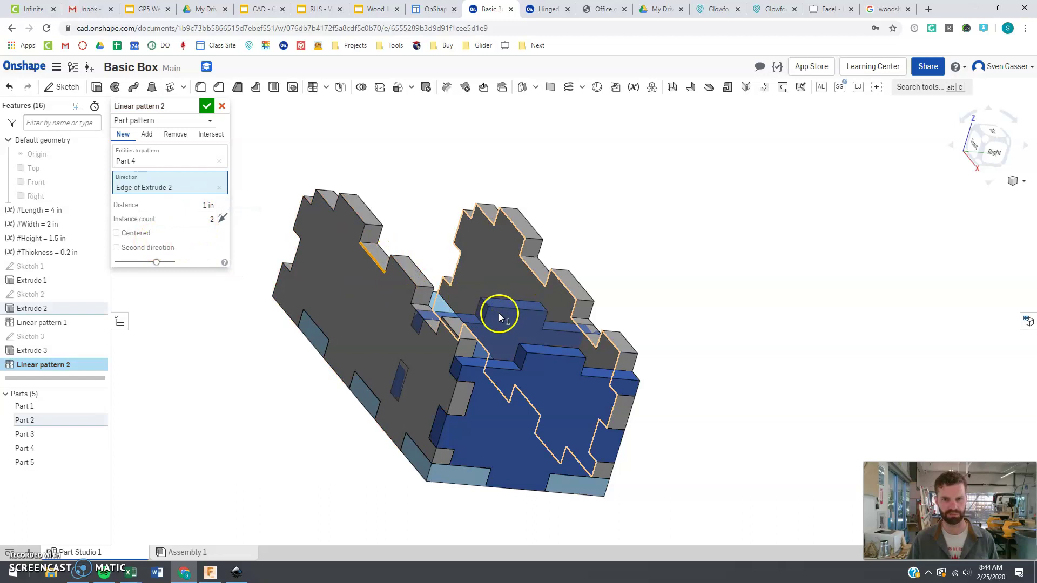
Set the pattern distance to #Length-#Thickness and confirm, adding Part 5.
{"action": "left_click", "coordinate": [190, 208]}
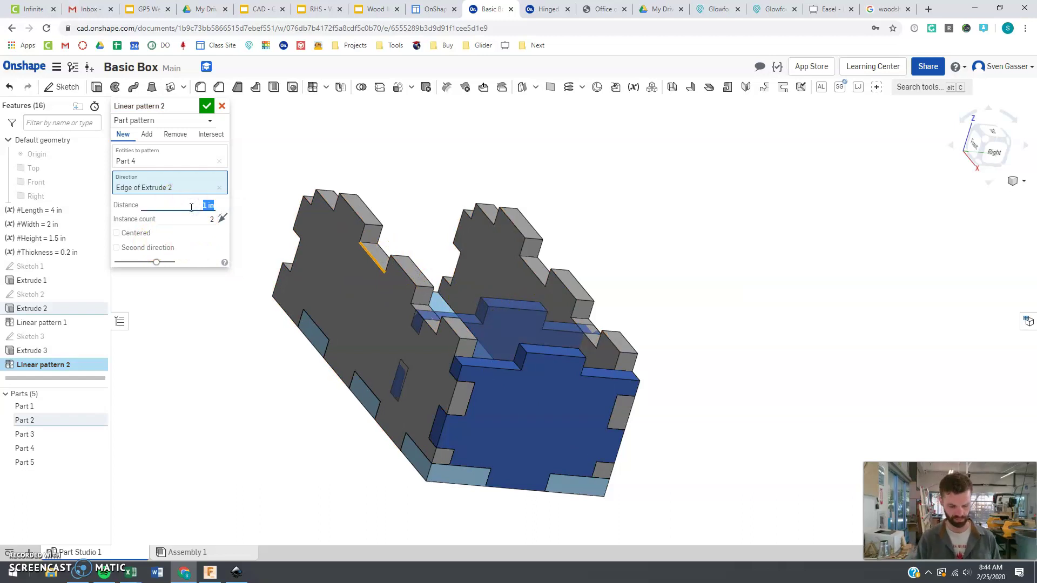
{"action": "type", "text": "#Length"}
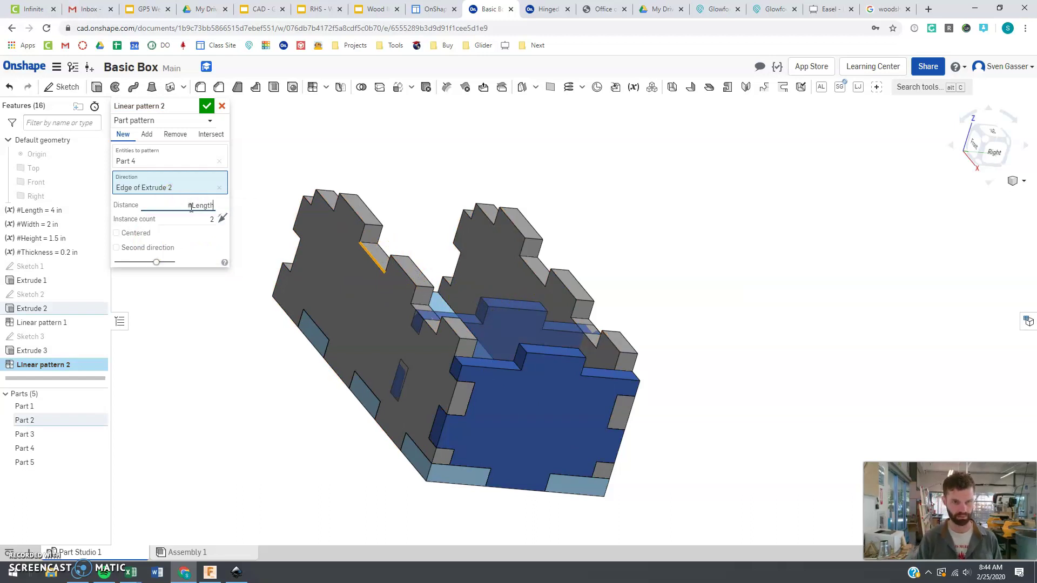
{"action": "type", "text": "-th"}
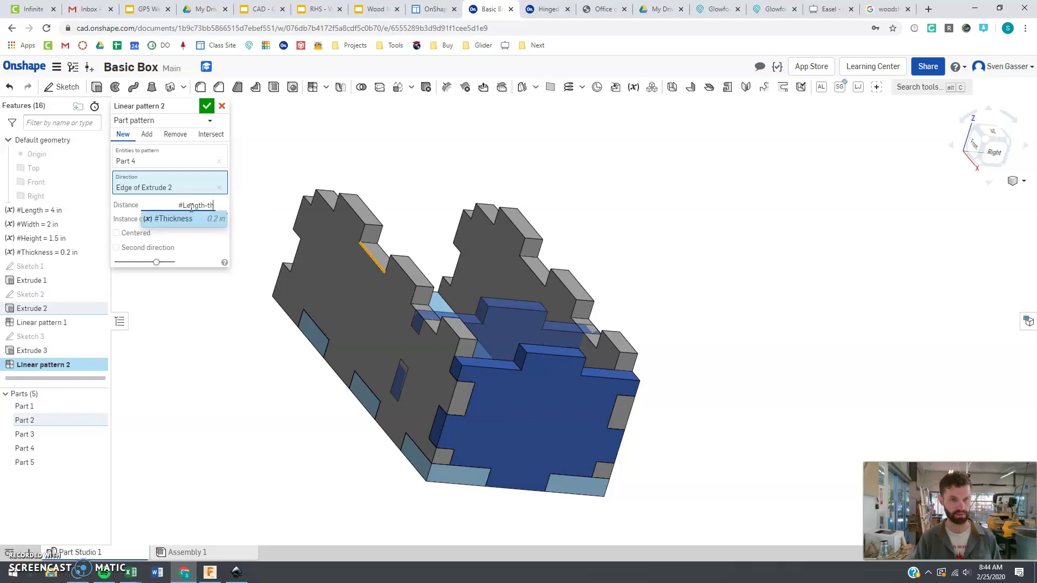
{"action": "key", "text": "Return"}
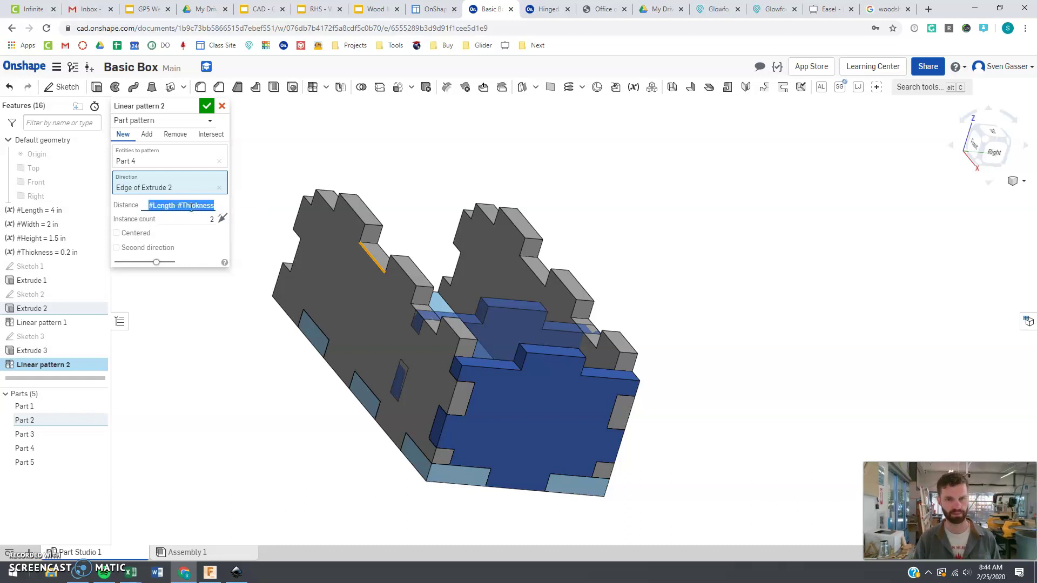
{"action": "left_click", "coordinate": [201, 208]}
{"action": "right_click_drag", "start_coordinate": [300, 218], "coordinate": [388, 260]}
{"action": "scroll", "coordinate": [422, 281], "scroll_direction": "down", "scroll_amount": 5}
{"action": "scroll", "coordinate": [413, 289], "scroll_direction": "up", "scroll_amount": 5}
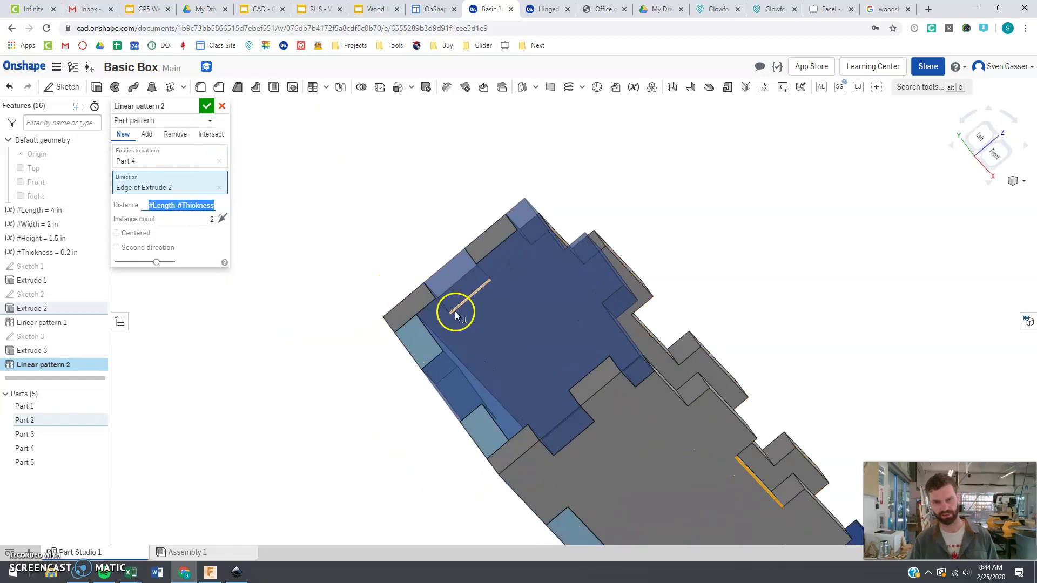
{"action": "right_click_drag", "start_coordinate": [454, 311], "coordinate": [412, 262]}
{"action": "left_click", "coordinate": [206, 106]}
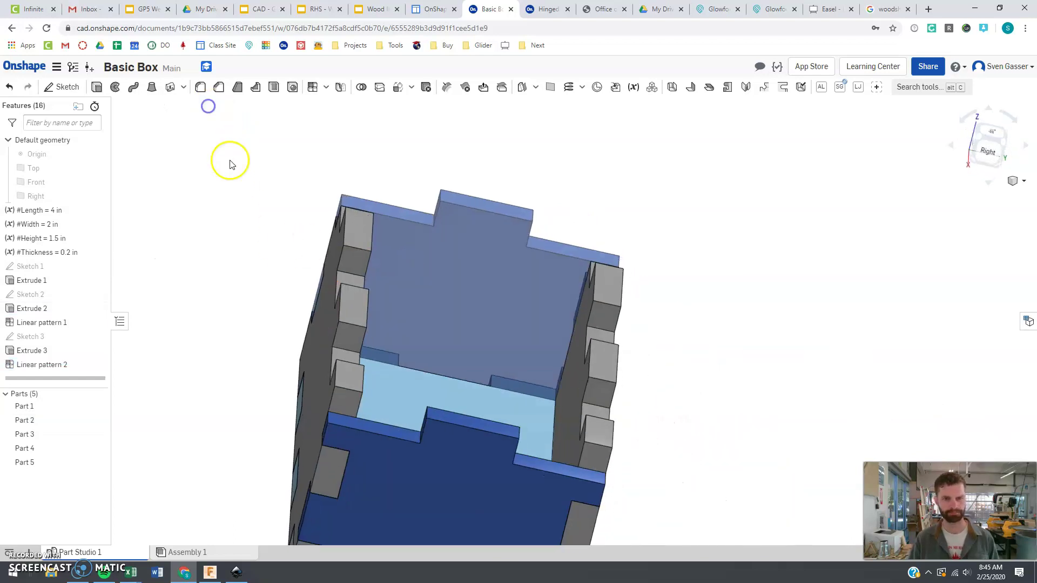
Inspect the box's underside and begin Linear pattern 3.
{"action": "right_click_drag", "start_coordinate": [588, 463], "coordinate": [605, 432]}
{"action": "scroll", "coordinate": [601, 338], "scroll_direction": "down", "scroll_amount": 3}
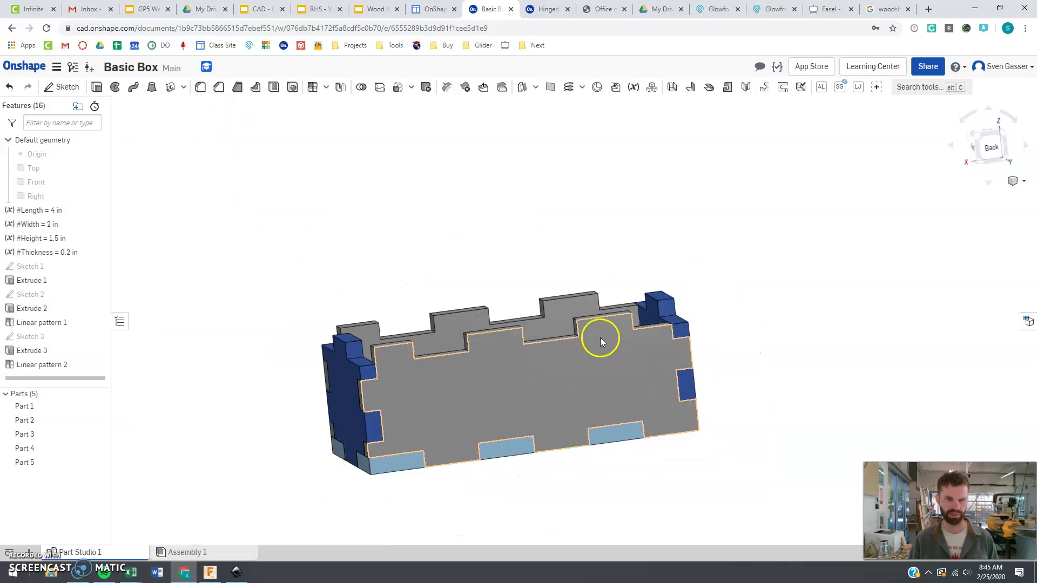
{"action": "scroll", "coordinate": [555, 396], "scroll_direction": "up", "scroll_amount": 3}
{"action": "right_click_drag", "start_coordinate": [520, 370], "coordinate": [515, 400]}
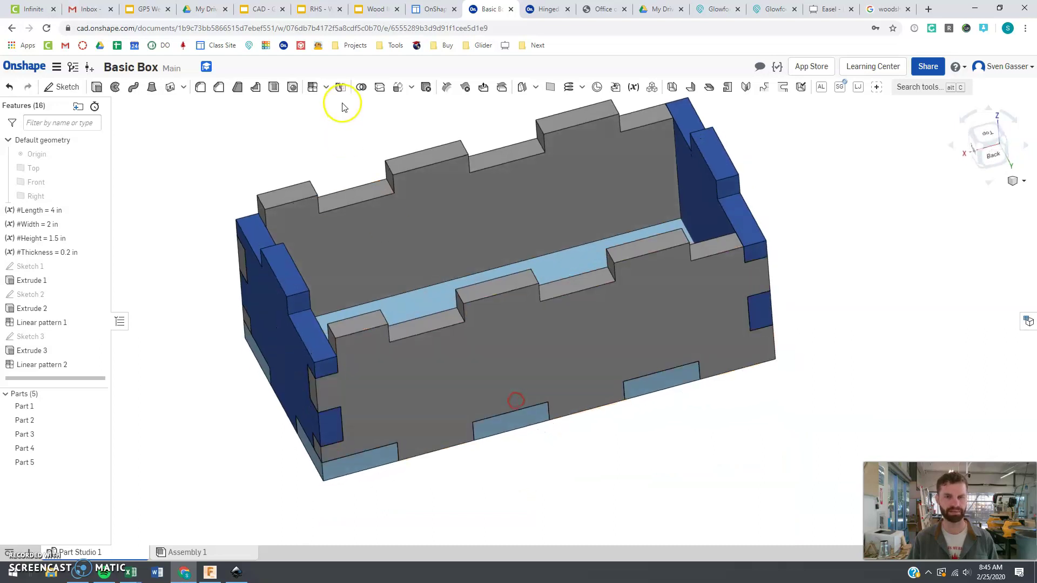
{"action": "left_click", "coordinate": [312, 88]}
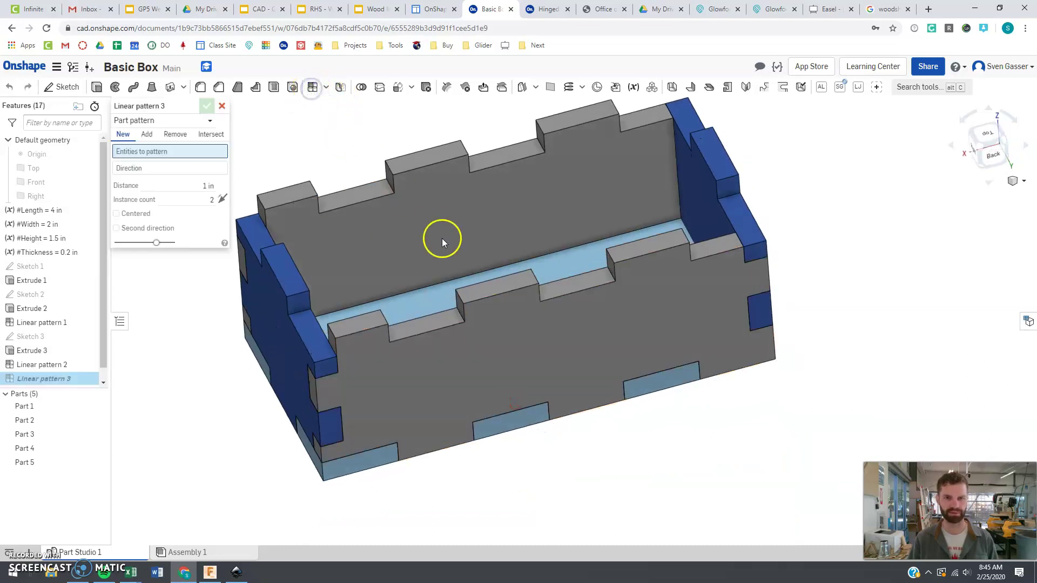
Preview patterning floor Part 1 vertically by #Height-#Thickness, then cancel the pattern.
{"action": "left_click", "coordinate": [424, 304]}
{"action": "left_click", "coordinate": [188, 178]}
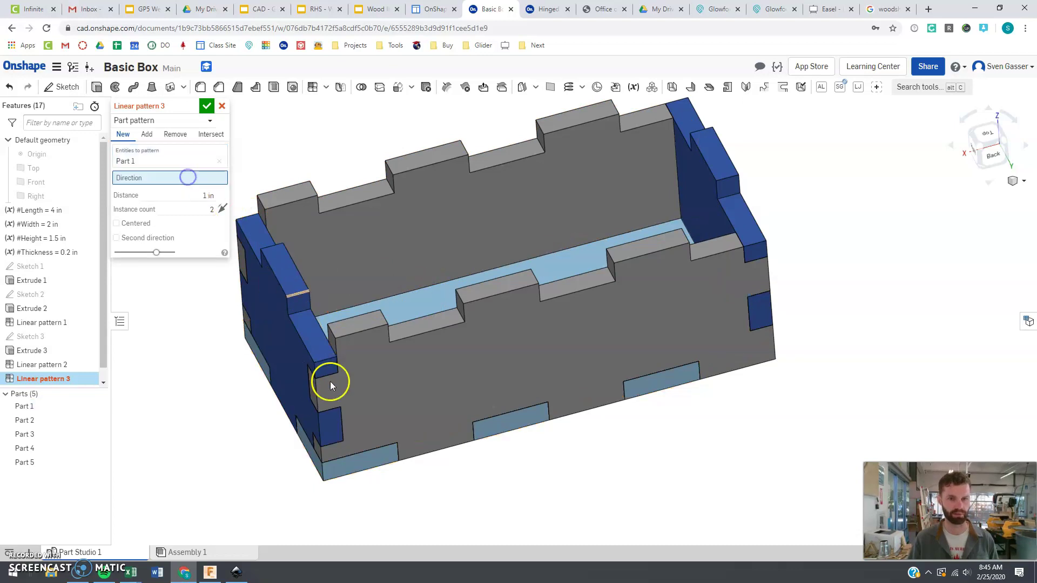
{"action": "left_click", "coordinate": [317, 393]}
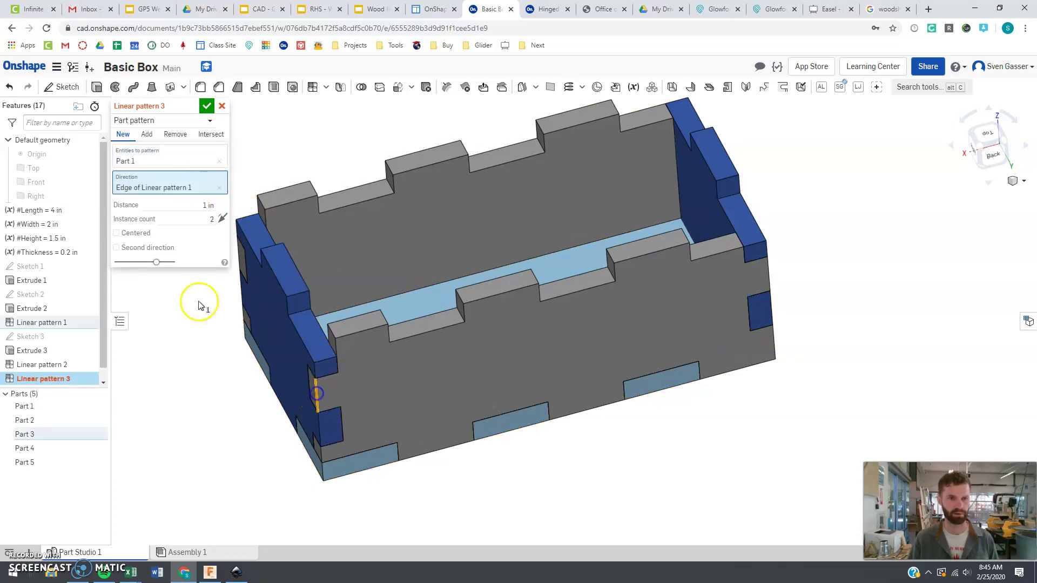
{"action": "left_click", "coordinate": [186, 208]}
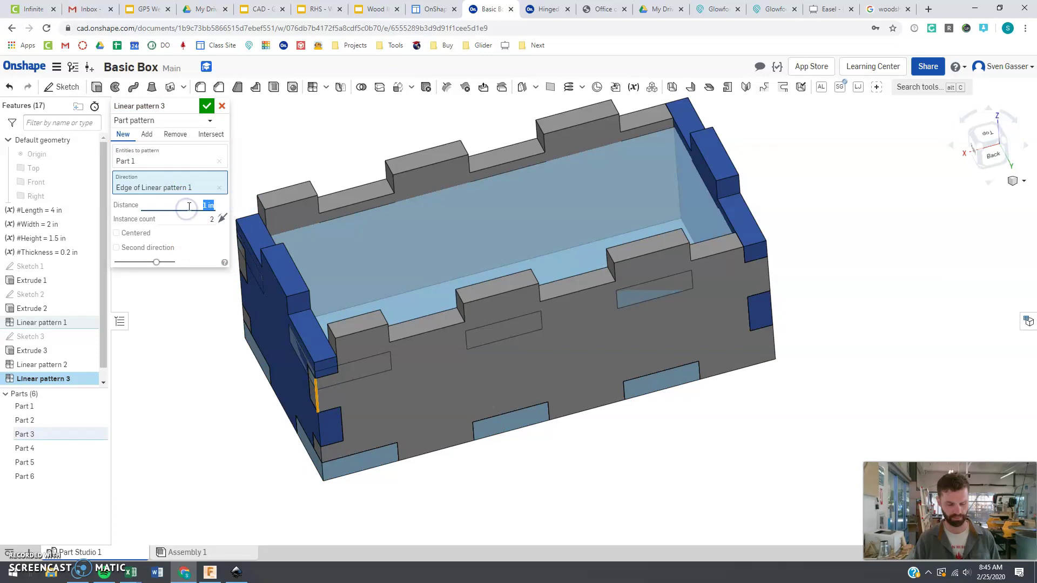
{"action": "type", "text": "he"}
{"action": "key", "text": "Return"}
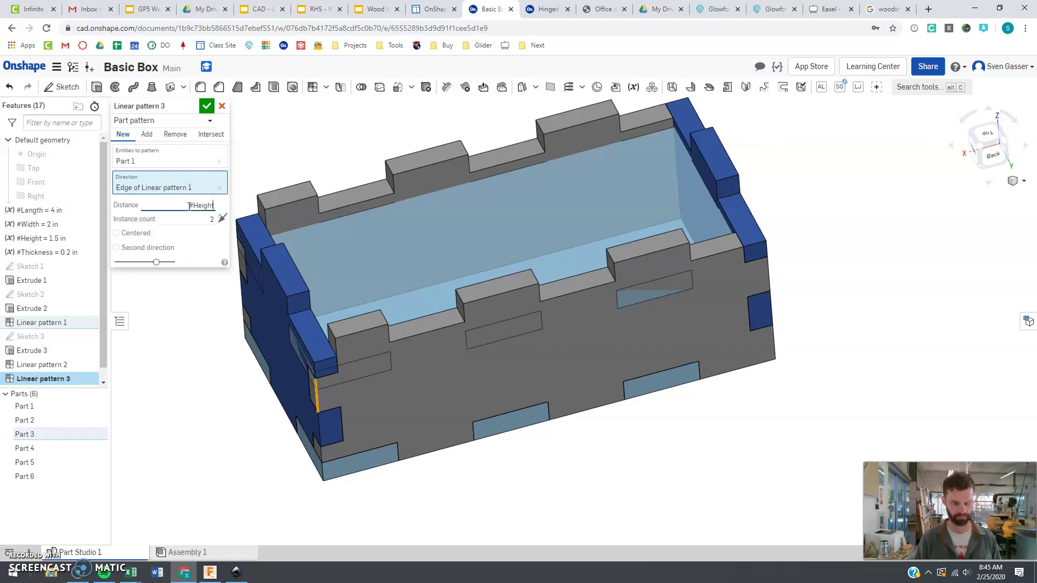
{"action": "type", "text": "-th"}
{"action": "key", "text": "Return"}
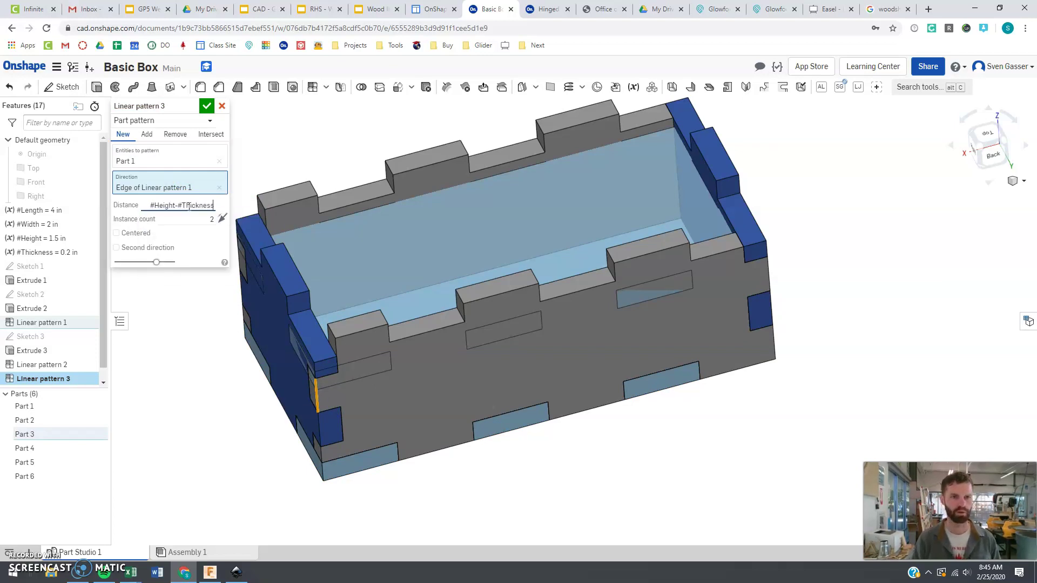
{"action": "left_click", "coordinate": [193, 208]}
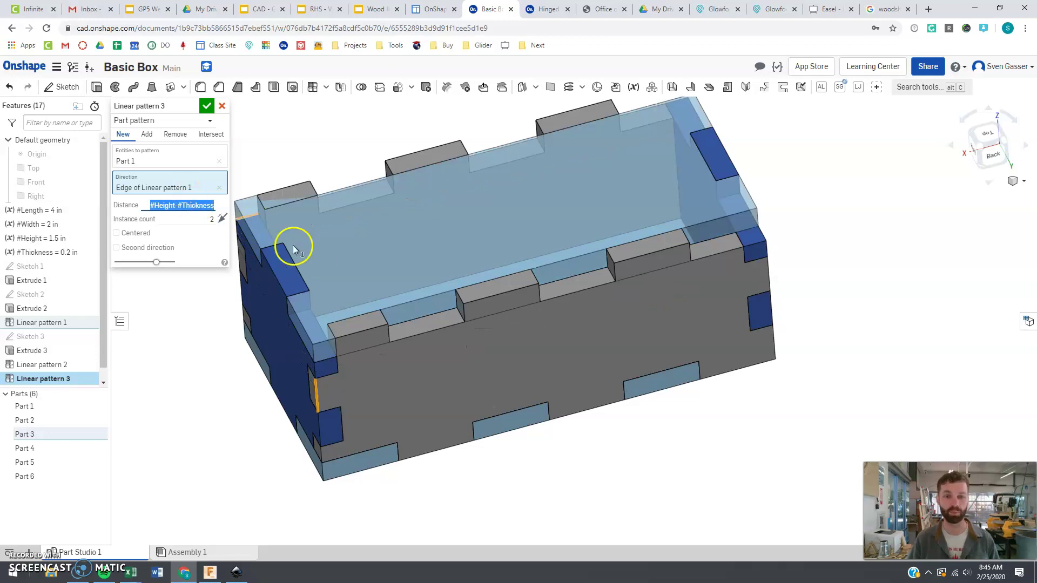
{"action": "mouse_move", "coordinate": [528, 359]}
{"action": "right_mouse_down"}
{"action": "mouse_move", "coordinate": [529, 386]}
{"action": "mouse_move", "coordinate": [513, 389]}
{"action": "mouse_move", "coordinate": [489, 373]}
{"action": "mouse_move", "coordinate": [489, 338]}
{"action": "mouse_move", "coordinate": [510, 332]}
{"action": "mouse_move", "coordinate": [470, 333]}
{"action": "mouse_move", "coordinate": [535, 343]}
{"action": "mouse_move", "coordinate": [488, 336]}
{"action": "mouse_move", "coordinate": [536, 358]}
{"action": "right_mouse_up"}
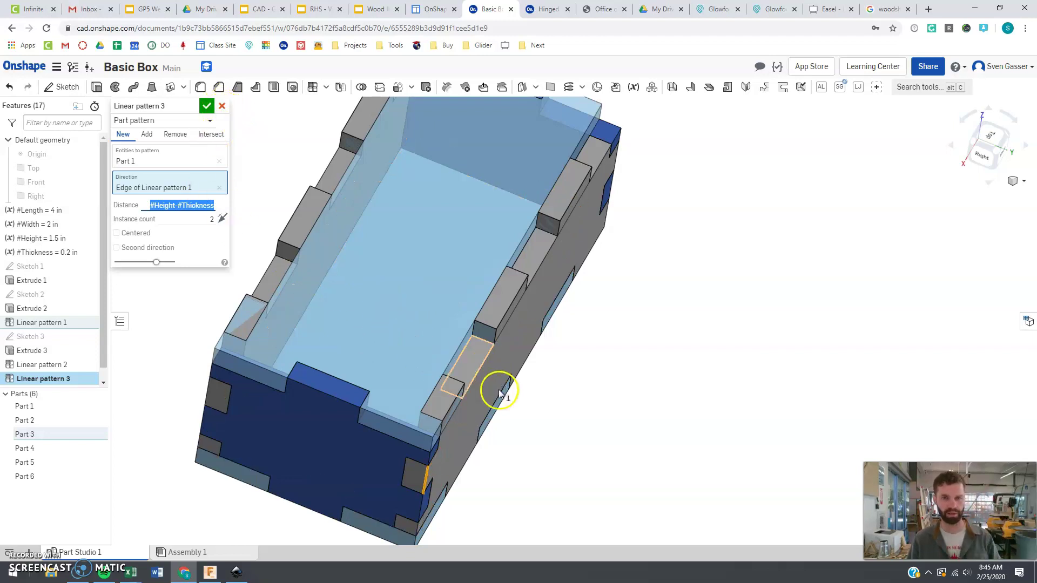
{"action": "left_click", "coordinate": [221, 107]}
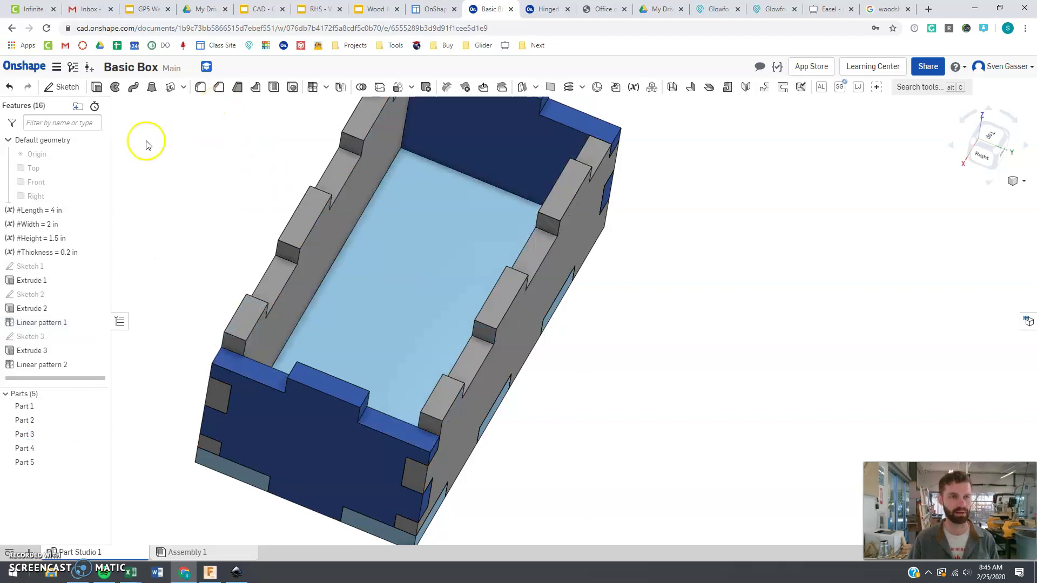
Start Sketch 4 on a wall tab's top face and project the box's two opposite outer corners.
{"action": "left_click", "coordinate": [60, 87]}
{"action": "scroll", "coordinate": [427, 275], "scroll_direction": "down", "scroll_amount": 3}
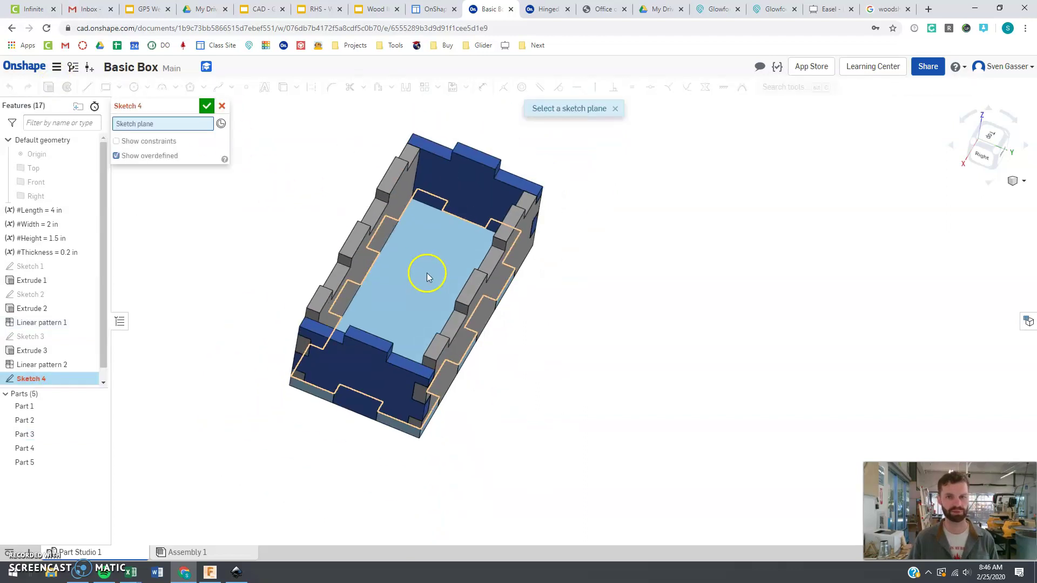
{"action": "scroll", "coordinate": [331, 303], "scroll_direction": "up", "scroll_amount": 3}
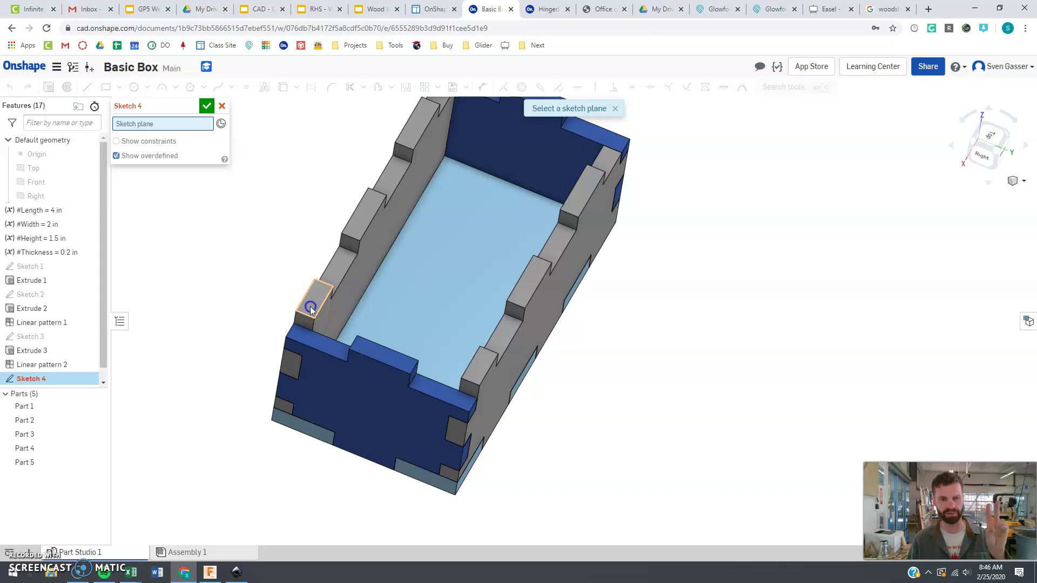
{"action": "left_click", "coordinate": [310, 308]}
{"action": "left_click", "coordinate": [993, 135]}
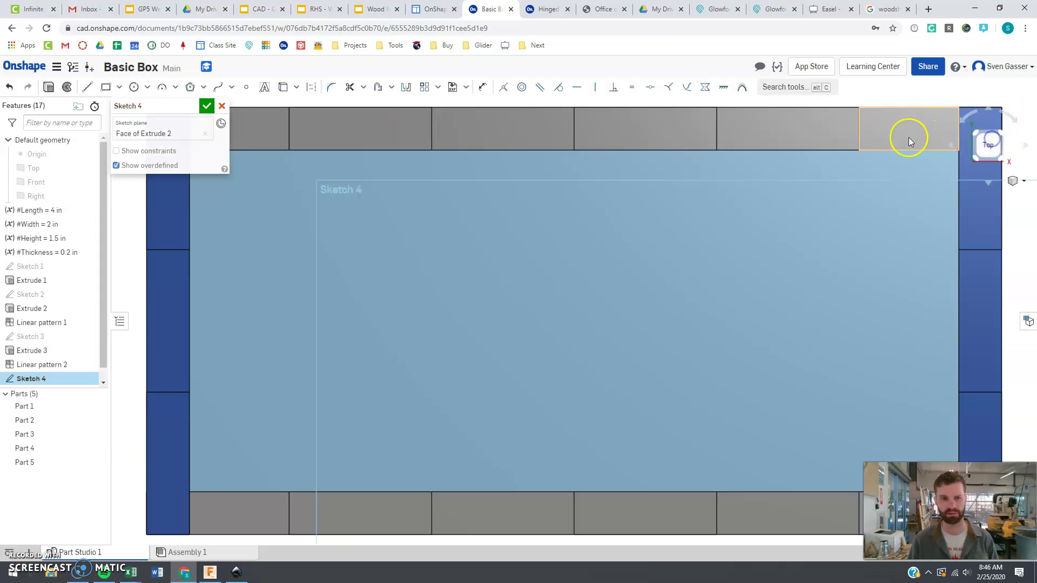
{"action": "scroll", "coordinate": [759, 146], "scroll_direction": "down", "scroll_amount": 10}
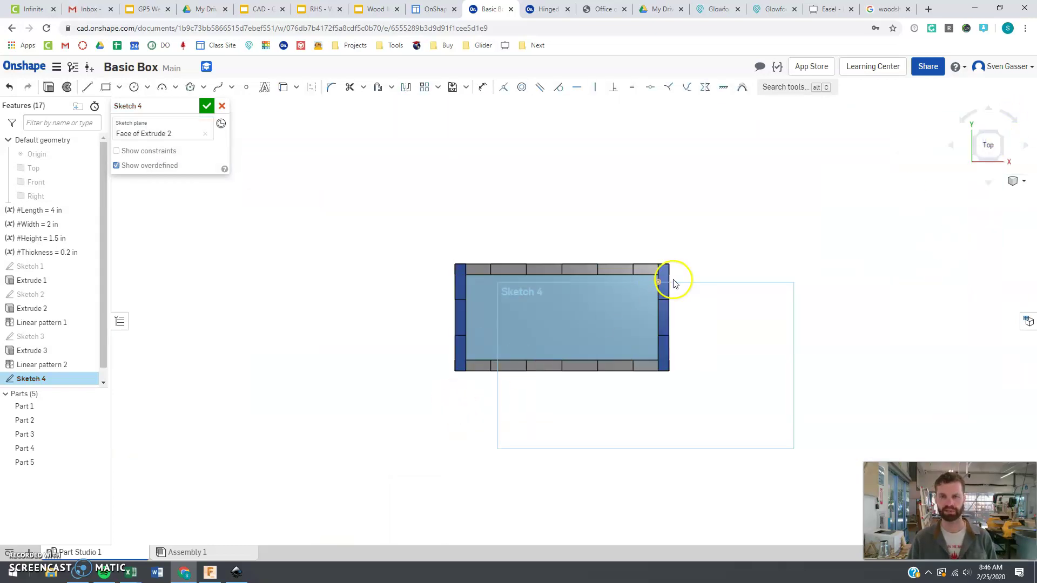
{"action": "scroll", "coordinate": [674, 284], "scroll_direction": "up", "scroll_amount": 4}
{"action": "left_click", "coordinate": [282, 87]}
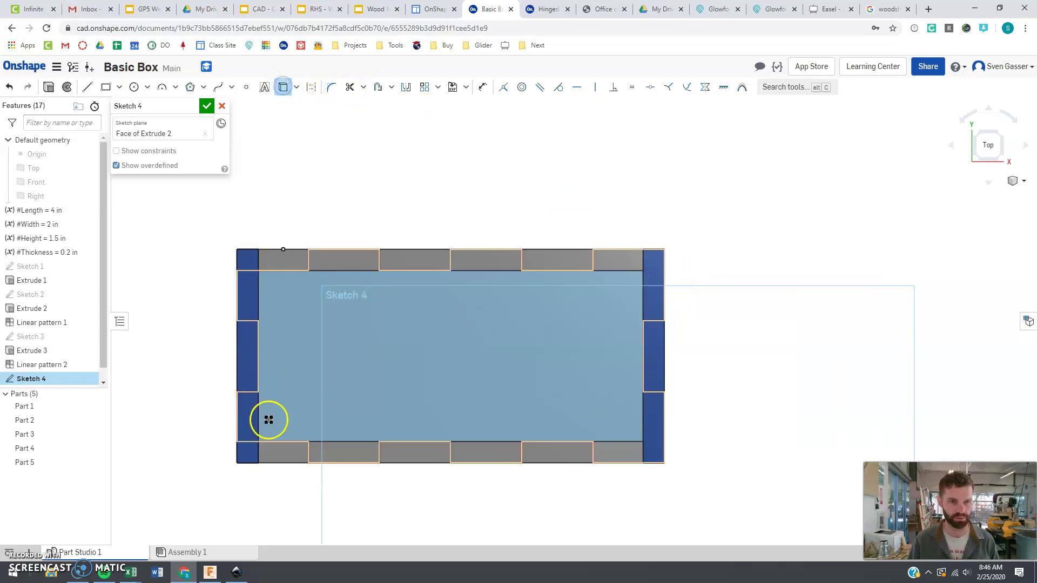
{"action": "left_click", "coordinate": [237, 464]}
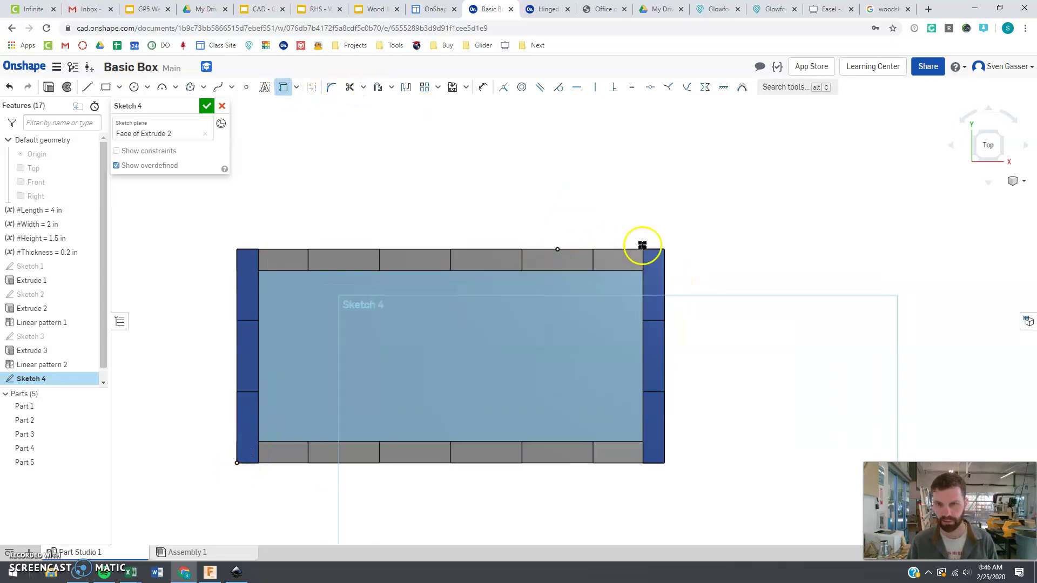
{"action": "left_click", "coordinate": [665, 251]}
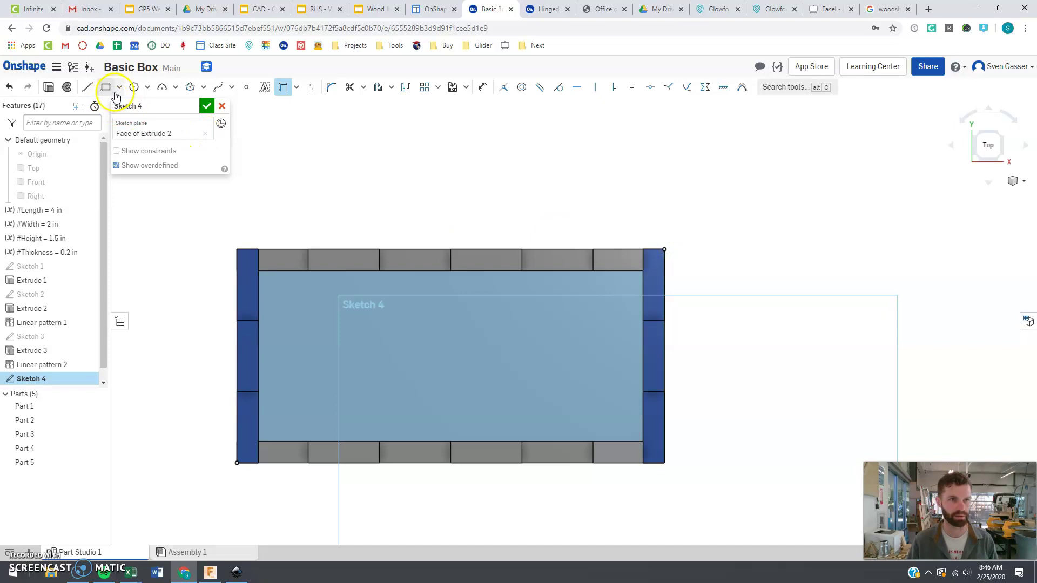
Draw a corner rectangle between the projected corners spanning the box's full outline.
{"action": "left_click", "coordinate": [107, 87]}
{"action": "left_click", "coordinate": [237, 463]}
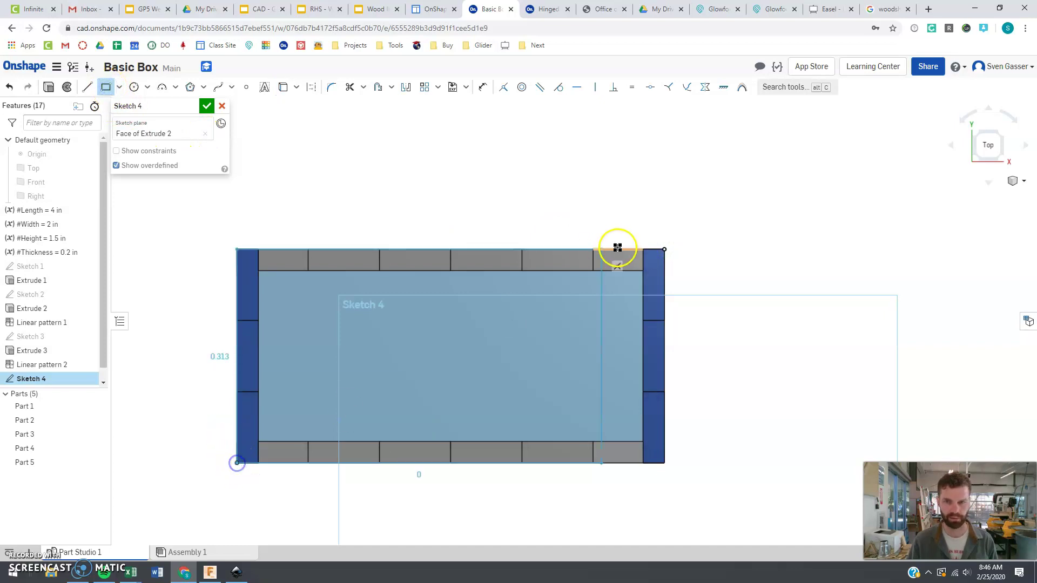
{"action": "left_click", "coordinate": [665, 248]}
{"action": "left_click", "coordinate": [518, 190]}
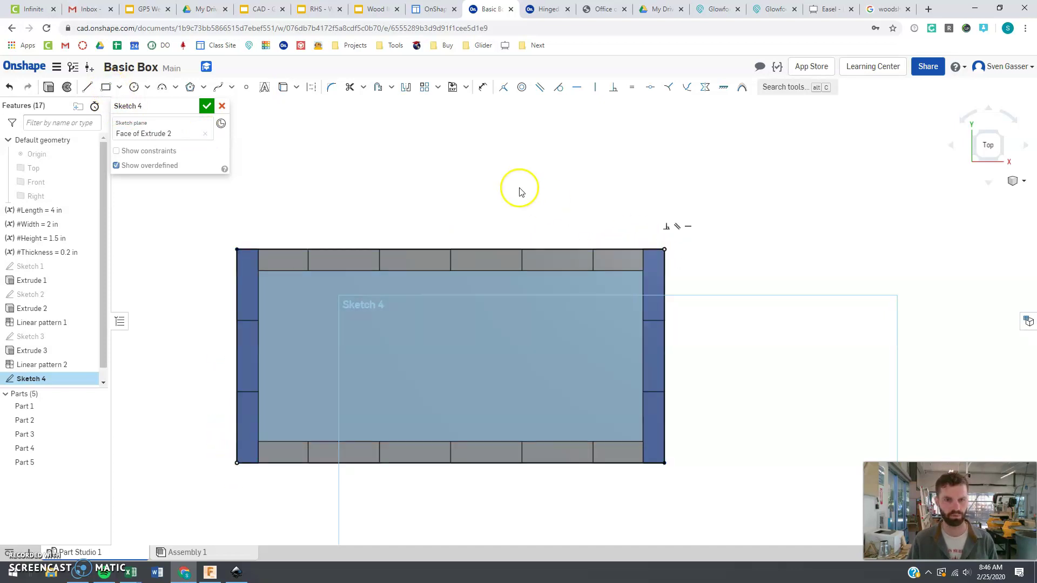
{"action": "mouse_move", "coordinate": [519, 189]}
{"action": "right_mouse_down"}
{"action": "mouse_move", "coordinate": [492, 187]}
{"action": "mouse_move", "coordinate": [491, 162]}
{"action": "mouse_move", "coordinate": [444, 157]}
{"action": "mouse_move", "coordinate": [447, 172]}
{"action": "mouse_move", "coordinate": [461, 174]}
{"action": "right_mouse_up"}
{"action": "left_click", "coordinate": [984, 134]}
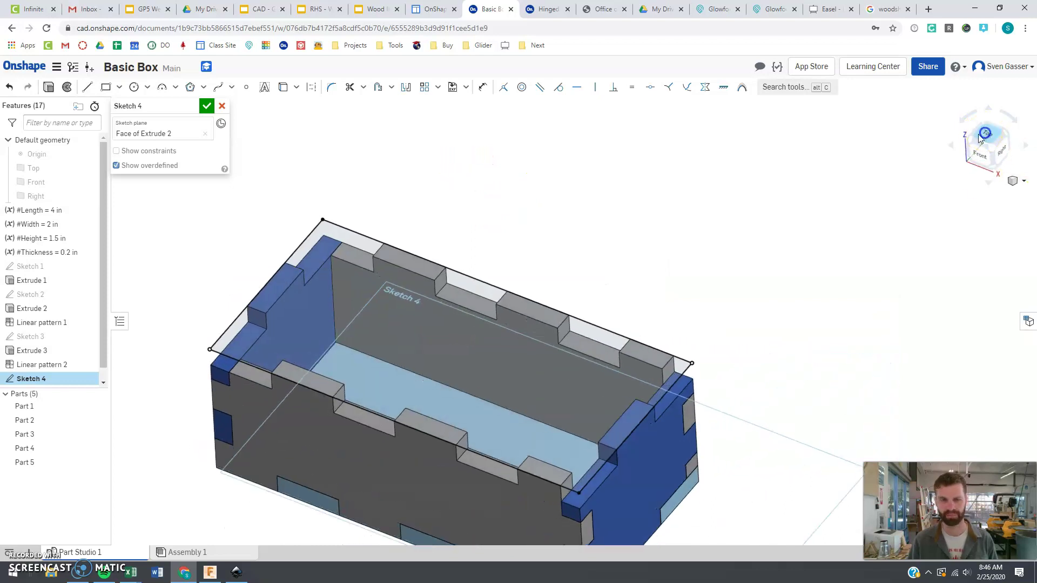
{"action": "scroll", "coordinate": [616, 229], "scroll_direction": "down", "scroll_amount": 3}
{"action": "mouse_move", "coordinate": [604, 227]}
{"action": "right_mouse_down"}
{"action": "mouse_move", "coordinate": [599, 205]}
{"action": "mouse_move", "coordinate": [540, 184]}
{"action": "right_mouse_up"}
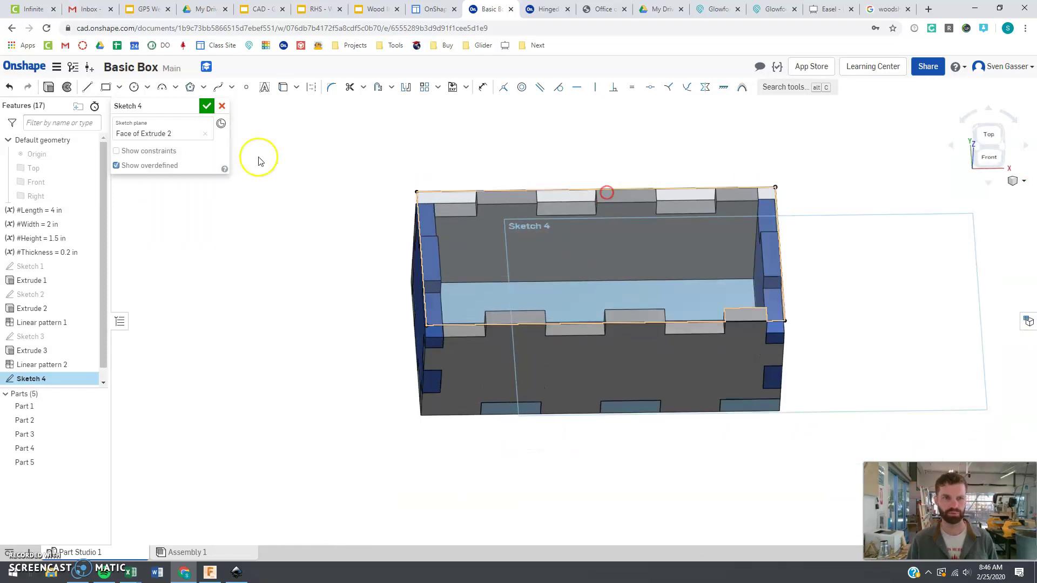
Extrude the Sketch 4 rectangle downward by #Thickness (0.2 in) as new lid Part 6.
{"action": "left_click", "coordinate": [482, 268]}
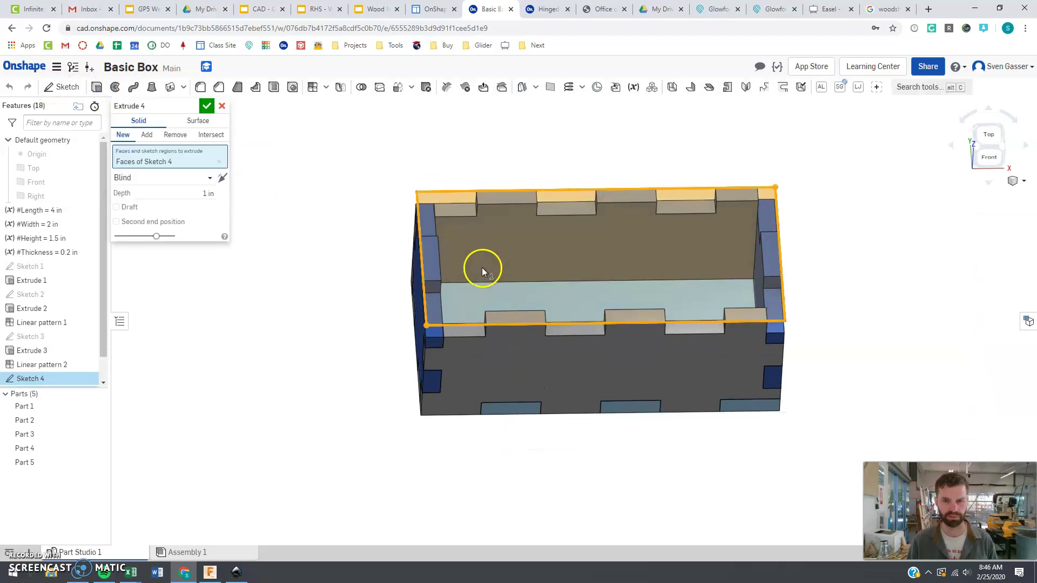
{"action": "key", "text": "shift+e"}
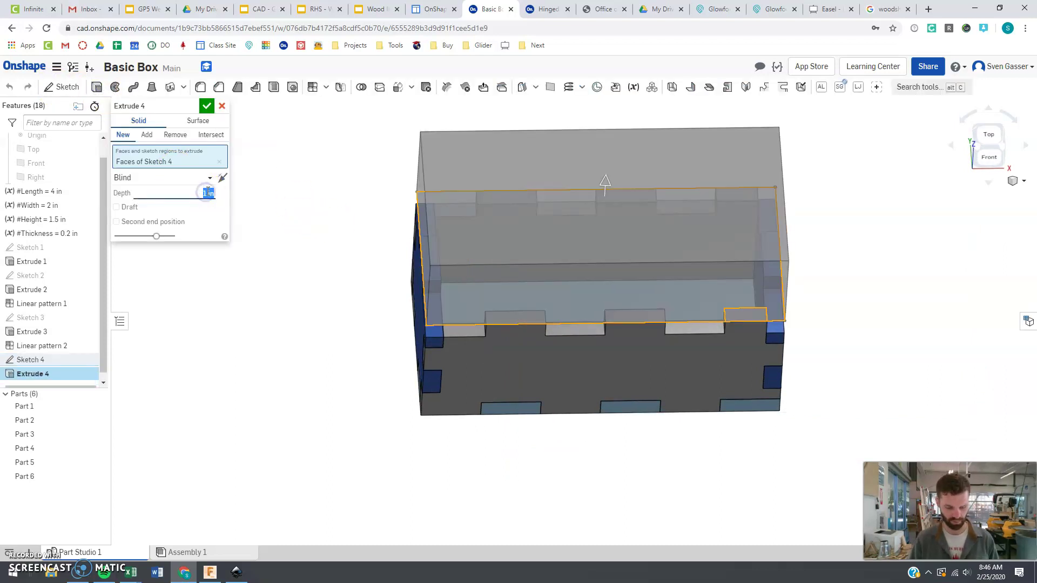
{"action": "type", "text": "#Thickness"}
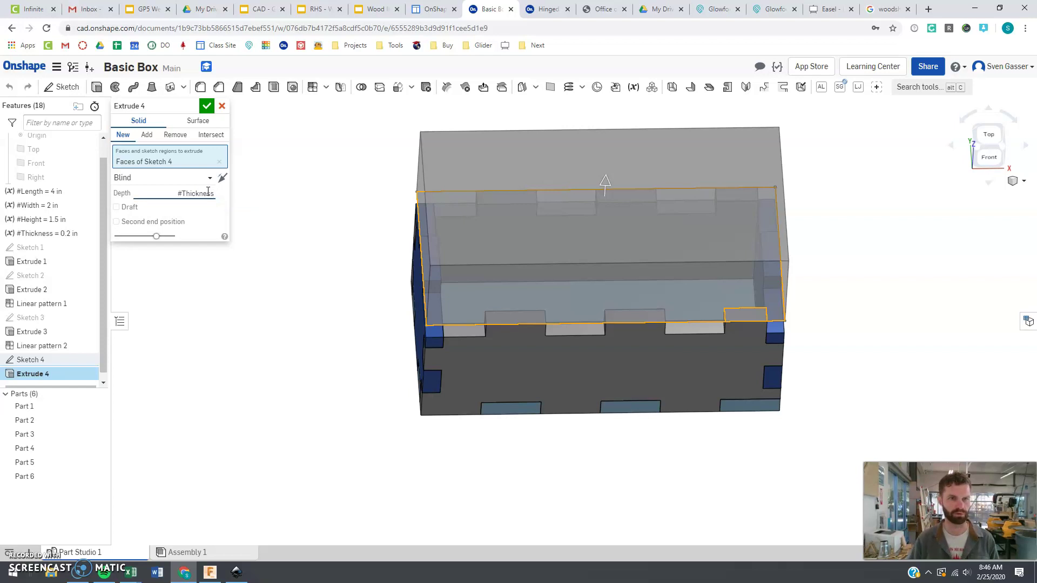
{"action": "left_click", "coordinate": [223, 179]}
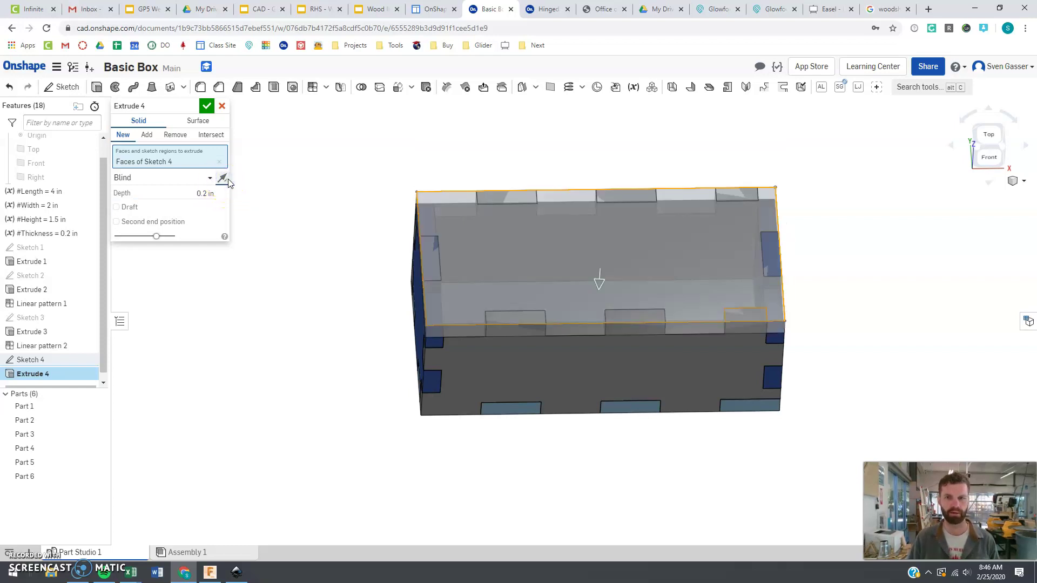
{"action": "mouse_move", "coordinate": [331, 308]}
{"action": "right_mouse_down"}
{"action": "mouse_move", "coordinate": [346, 304]}
{"action": "mouse_move", "coordinate": [343, 280]}
{"action": "mouse_move", "coordinate": [324, 271]}
{"action": "mouse_move", "coordinate": [327, 303]}
{"action": "mouse_move", "coordinate": [323, 290]}
{"action": "right_mouse_up"}
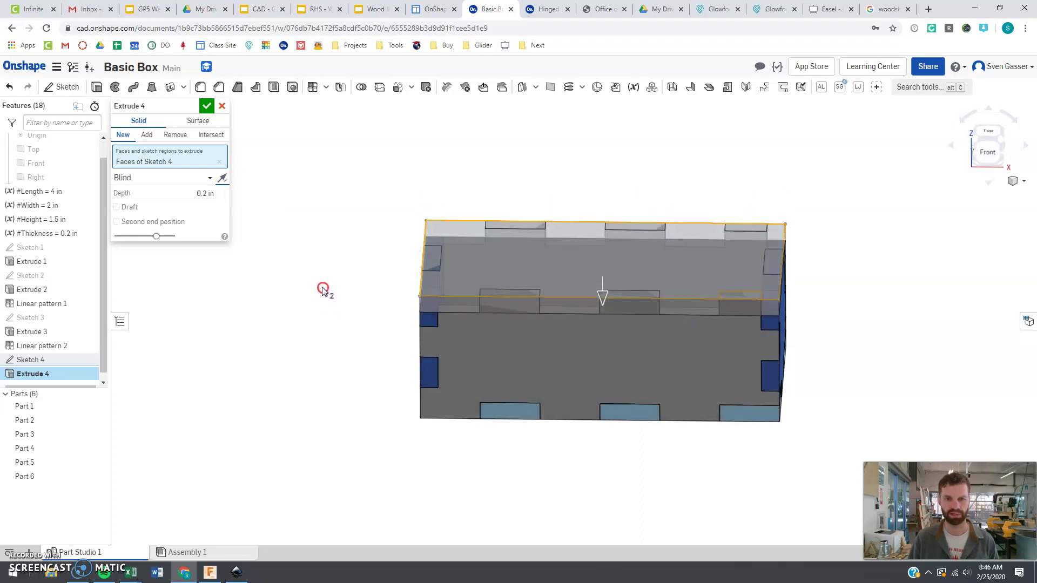
{"action": "scroll", "coordinate": [516, 303], "scroll_direction": "down", "scroll_amount": 5}
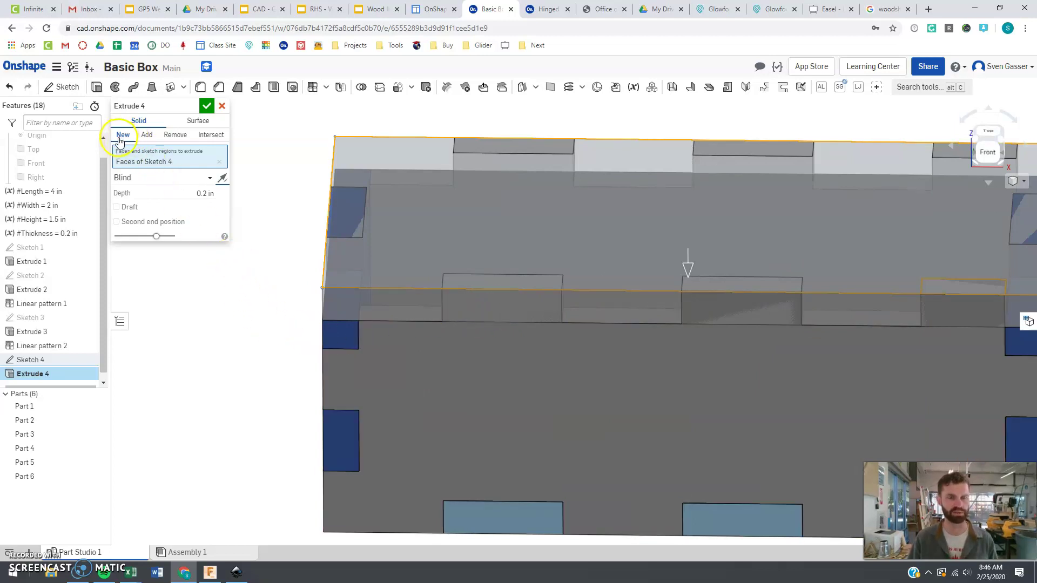
{"action": "left_click", "coordinate": [208, 107]}
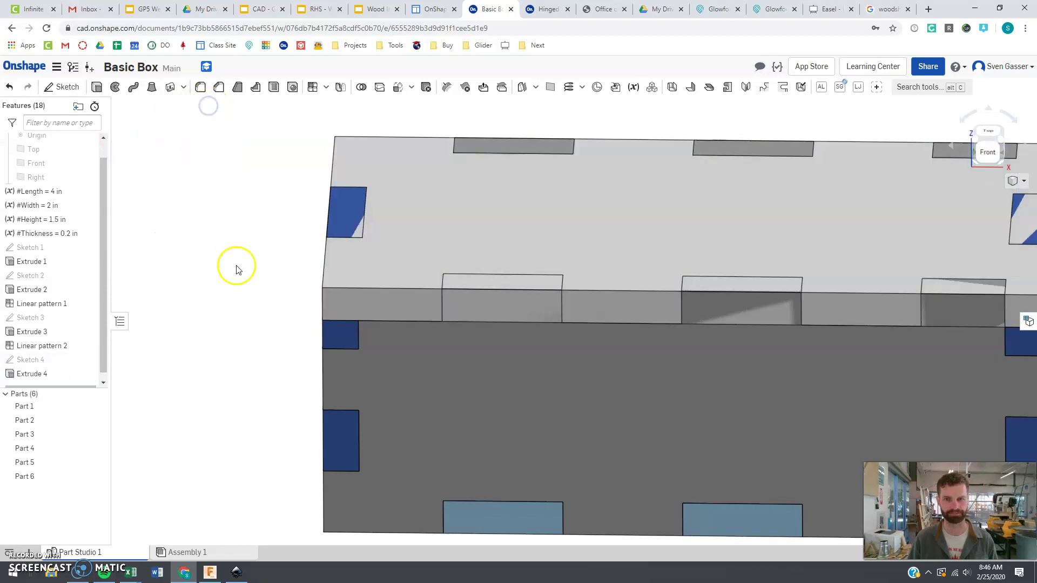
Start a Boolean subtract with the four walls, Parts 2–5, as tools.
{"action": "key", "text": "f"}
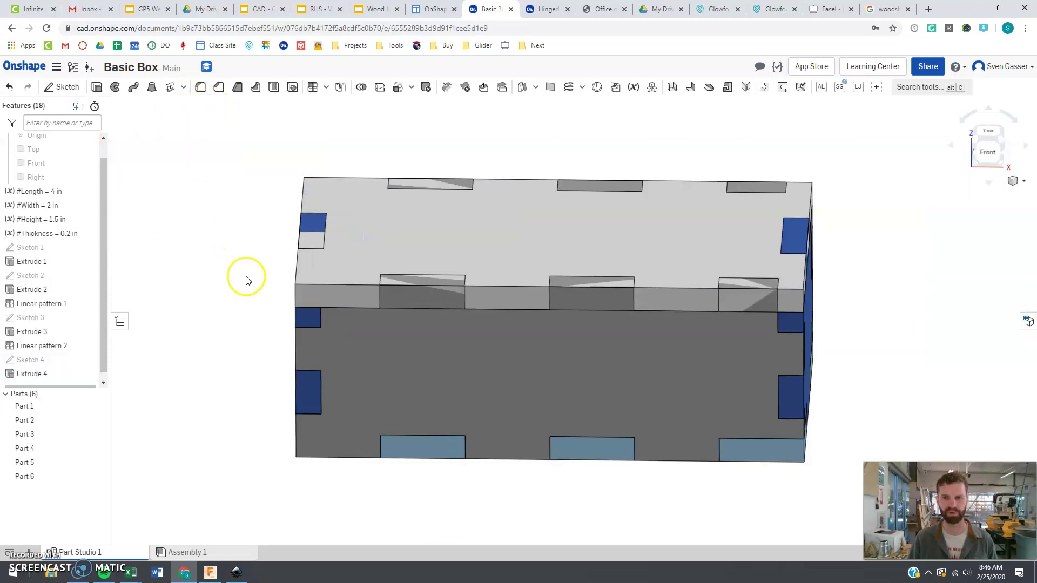
{"action": "left_click", "coordinate": [361, 87]}
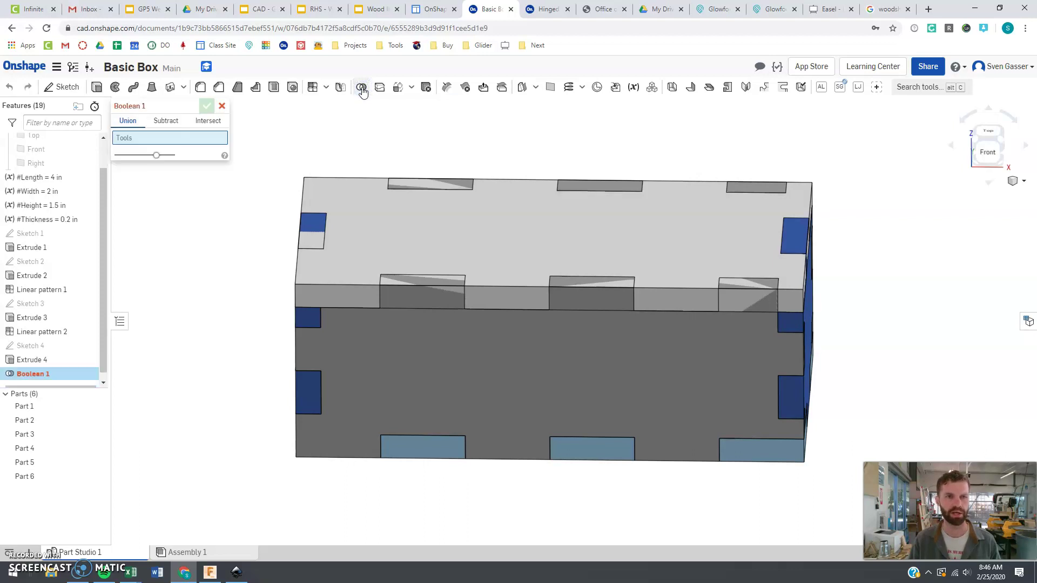
{"action": "left_click", "coordinate": [164, 122]}
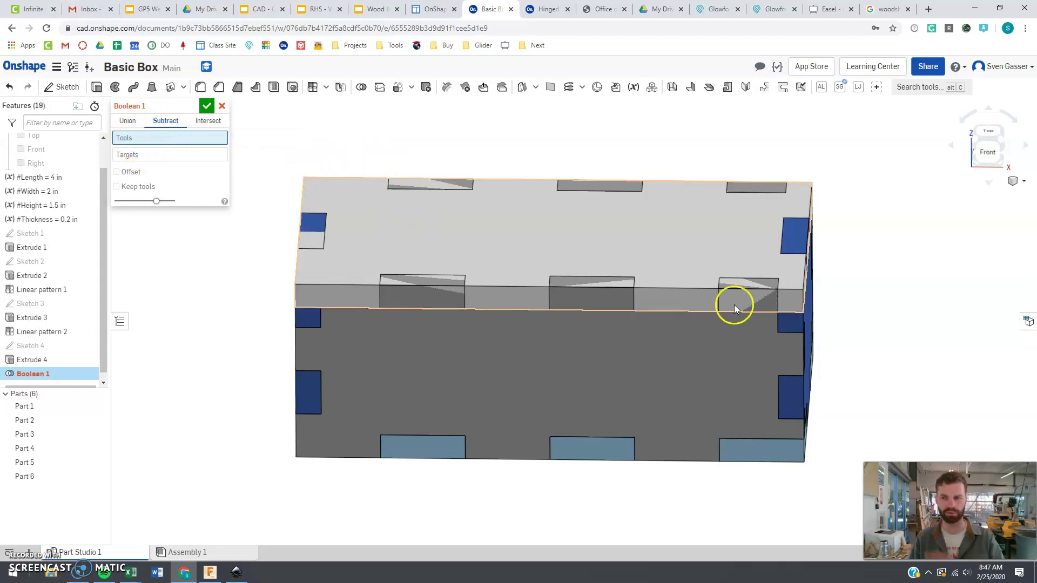
{"action": "left_click", "coordinate": [647, 350]}
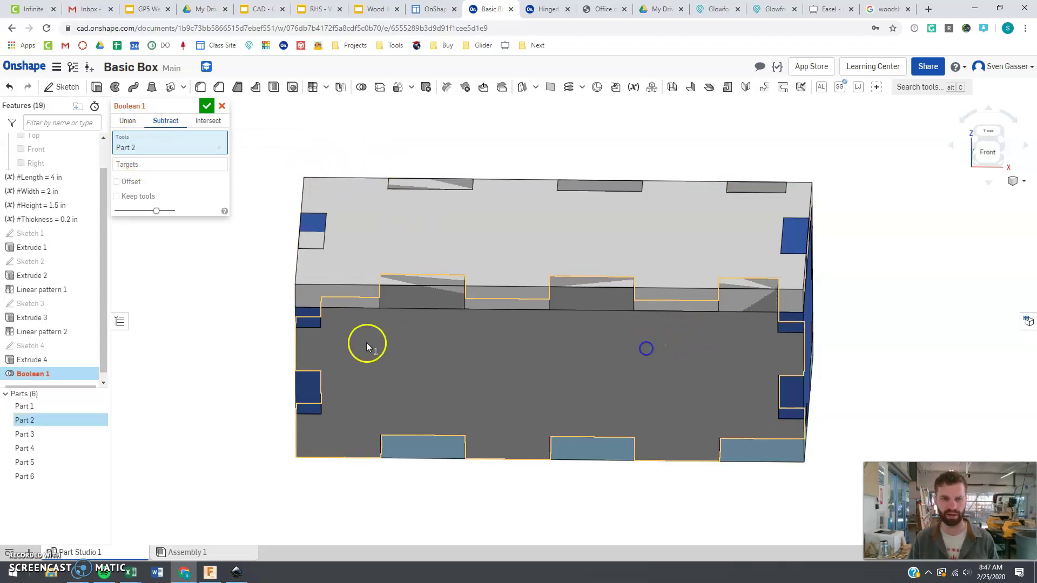
{"action": "left_click", "coordinate": [309, 394]}
{"action": "left_click", "coordinate": [797, 391]}
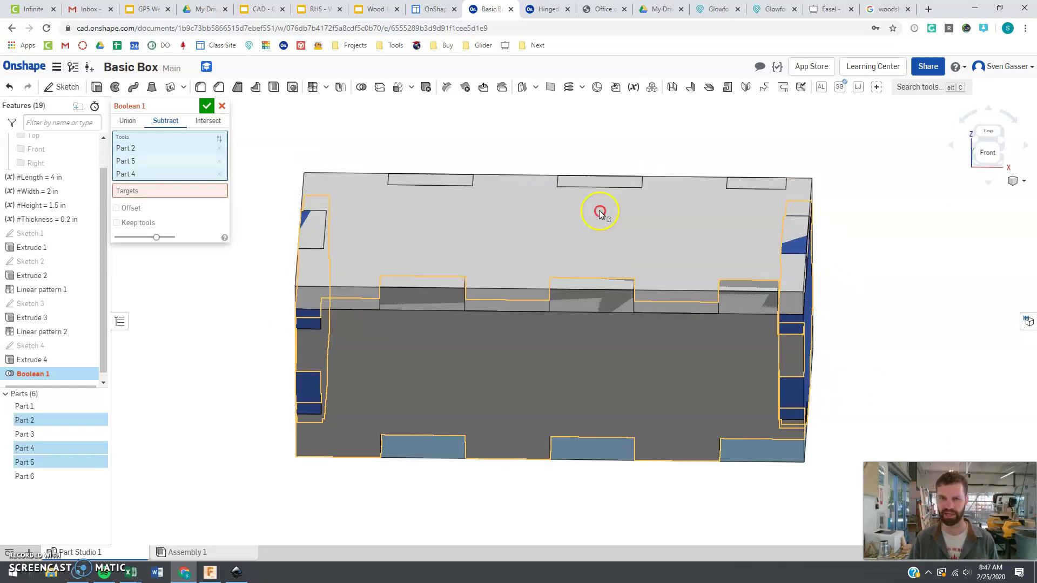
{"action": "right_click_drag", "start_coordinate": [599, 213], "coordinate": [554, 240]}
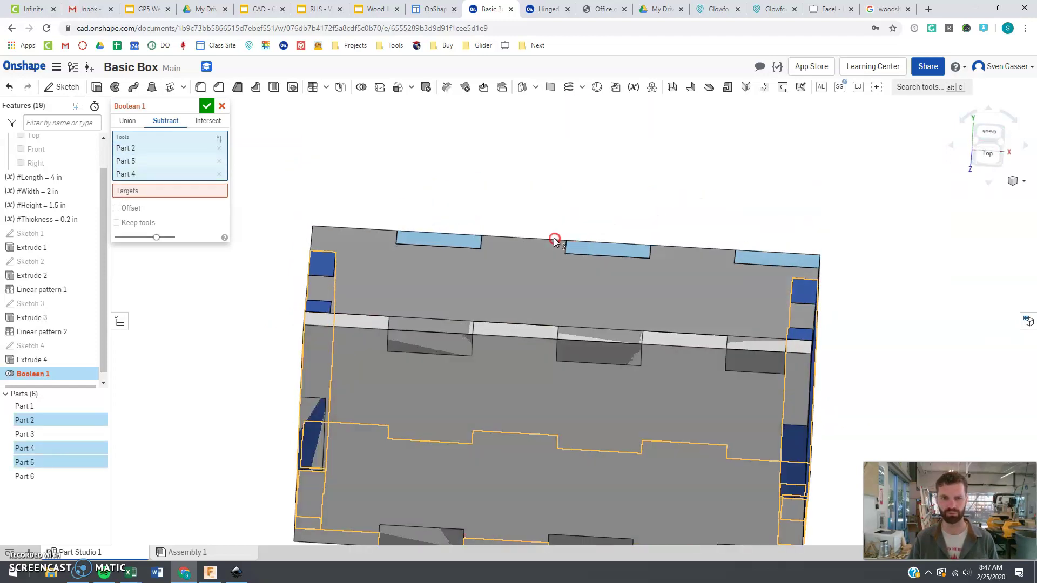
{"action": "left_click", "coordinate": [539, 286]}
{"action": "right_click_drag", "start_coordinate": [546, 360], "coordinate": [553, 276]}
{"action": "scroll", "coordinate": [553, 276], "scroll_direction": "down", "scroll_amount": 3}
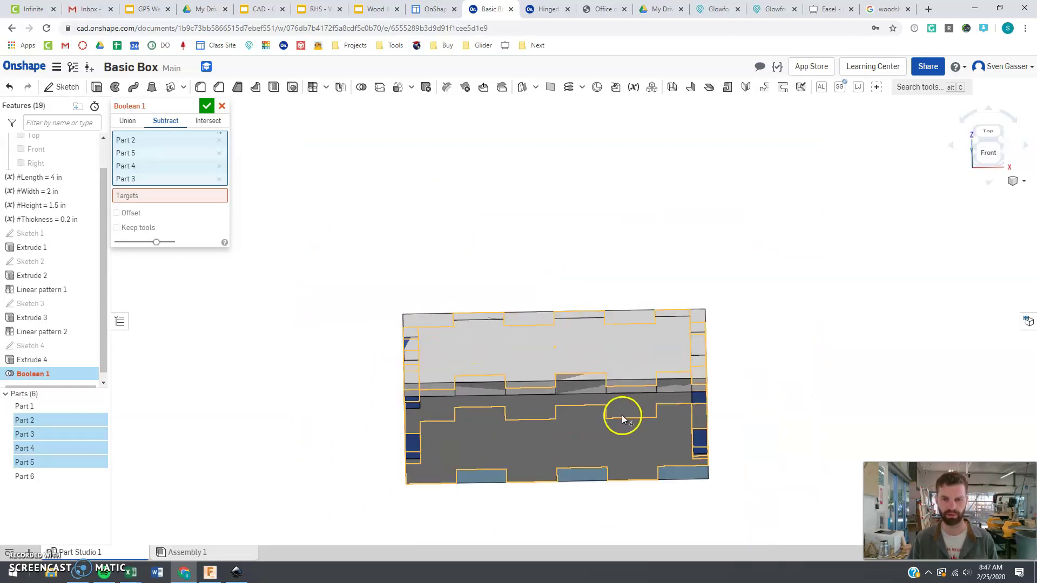
{"action": "scroll", "coordinate": [629, 410], "scroll_direction": "up", "scroll_amount": 2}
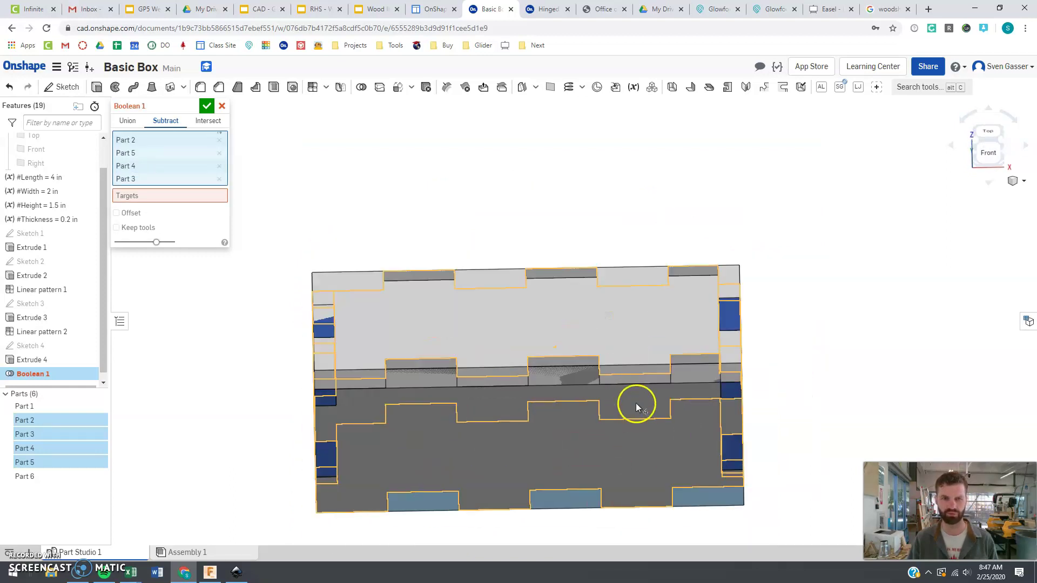
Set lid Part 6 as the target, keep the tools, and confirm the subtract.
{"action": "left_click", "coordinate": [143, 198]}
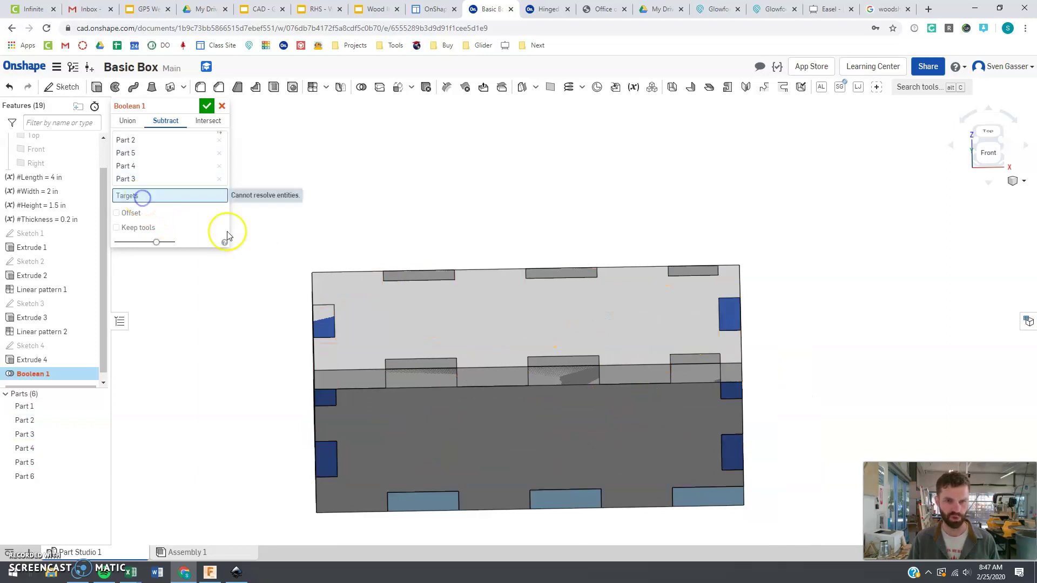
{"action": "left_click", "coordinate": [505, 332]}
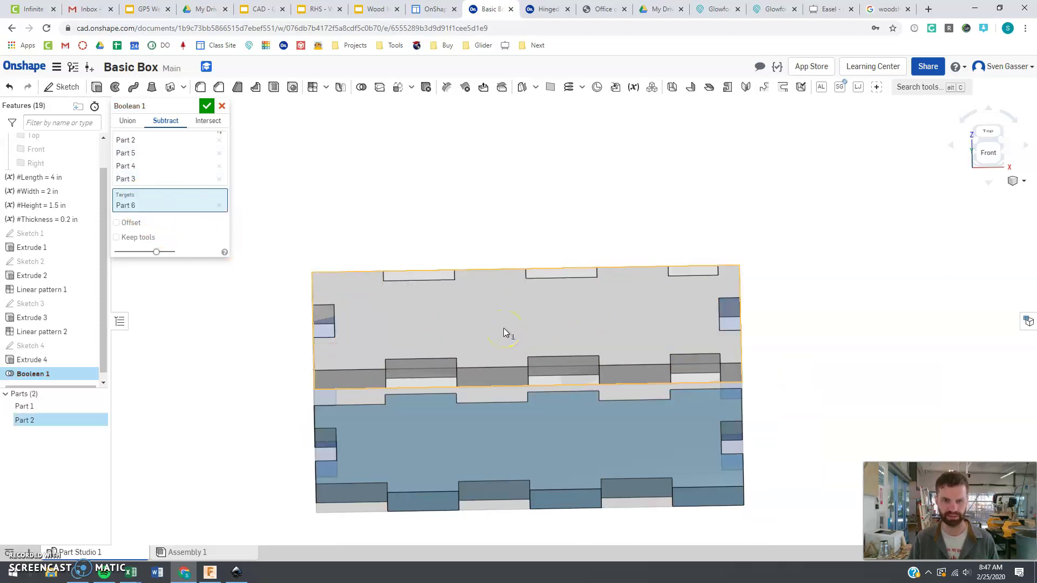
{"action": "mouse_move", "coordinate": [506, 346]}
{"action": "right_mouse_down"}
{"action": "mouse_move", "coordinate": [500, 324]}
{"action": "mouse_move", "coordinate": [482, 322]}
{"action": "mouse_move", "coordinate": [472, 335]}
{"action": "mouse_move", "coordinate": [484, 347]}
{"action": "mouse_move", "coordinate": [514, 340]}
{"action": "right_mouse_up"}
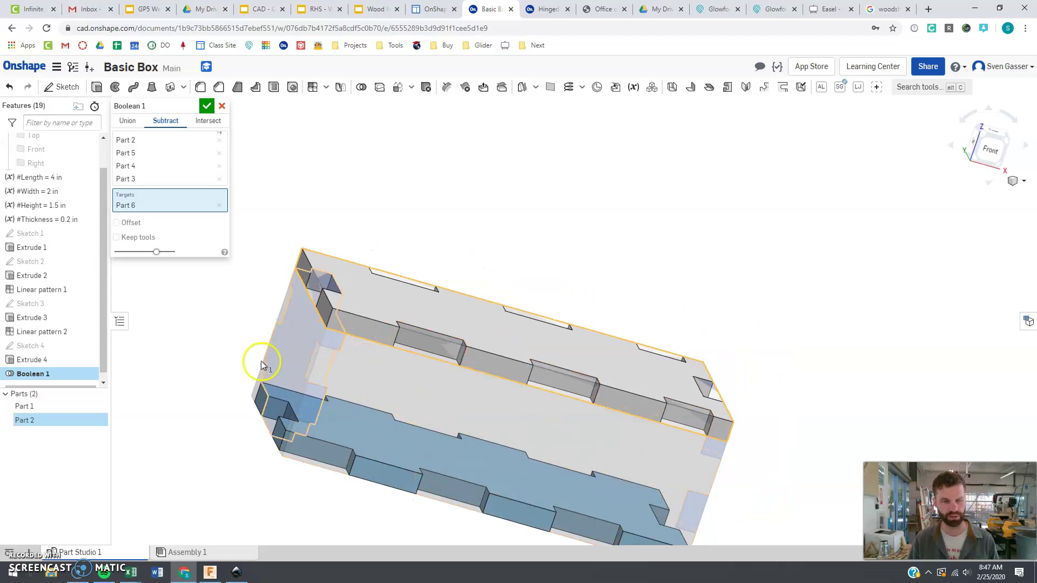
{"action": "left_click", "coordinate": [116, 238]}
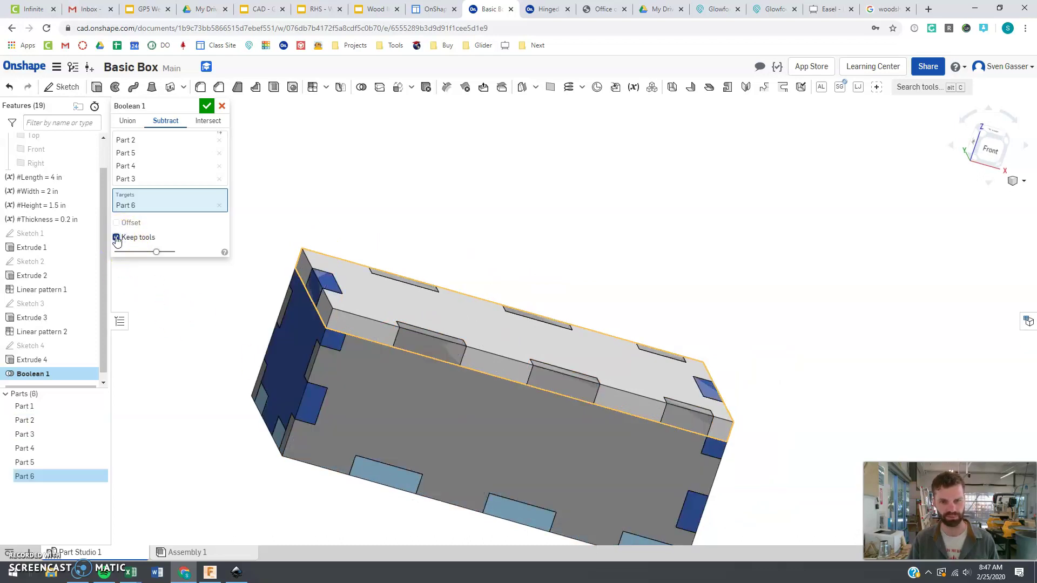
{"action": "left_click", "coordinate": [207, 106]}
{"action": "right_click_drag", "start_coordinate": [529, 249], "coordinate": [210, 134]}
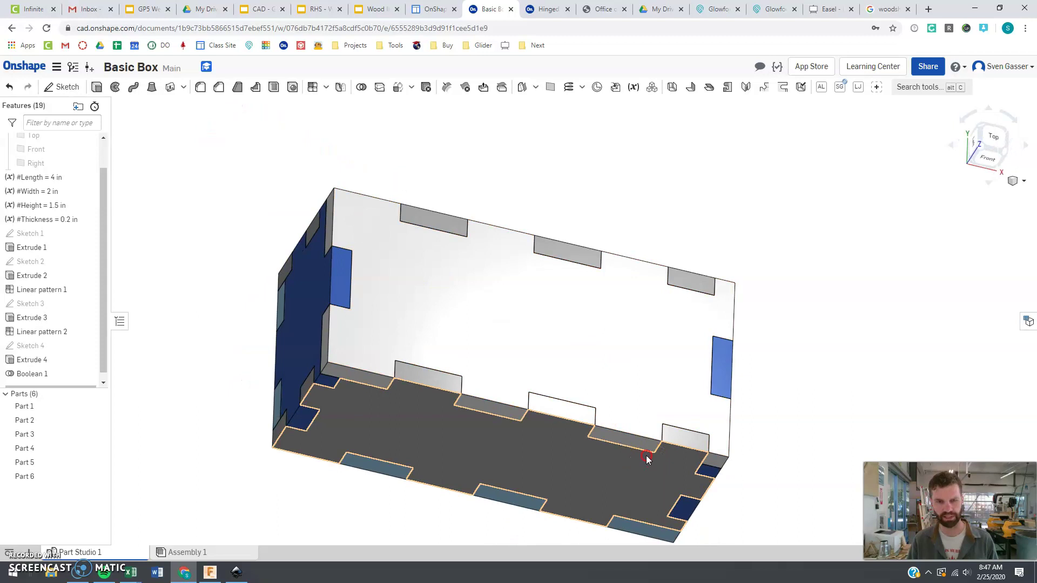
{"action": "right_click_drag", "start_coordinate": [648, 456], "coordinate": [752, 315]}
{"action": "scroll", "coordinate": [618, 470], "scroll_direction": "down", "scroll_amount": 3}
{"action": "scroll", "coordinate": [615, 503], "scroll_direction": "up", "scroll_amount": 3}
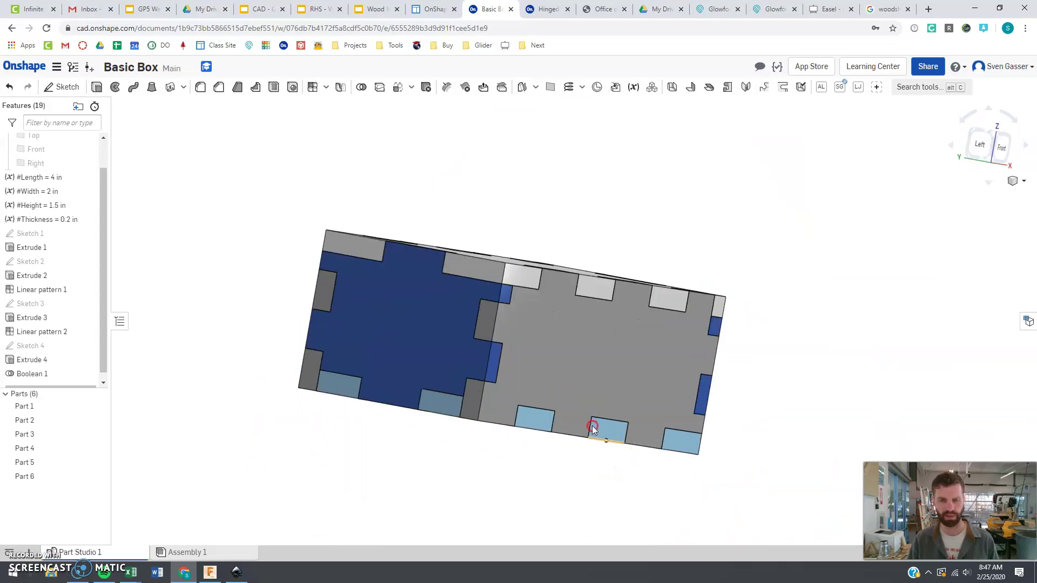
{"action": "right_click_drag", "start_coordinate": [597, 429], "coordinate": [562, 431]}
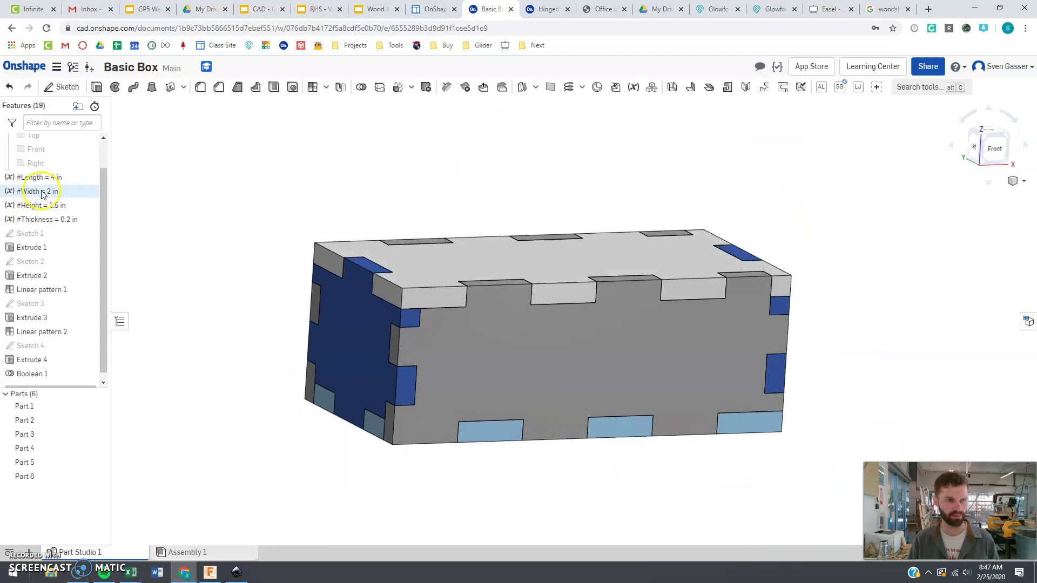
{"action": "left_click", "coordinate": [54, 204]}
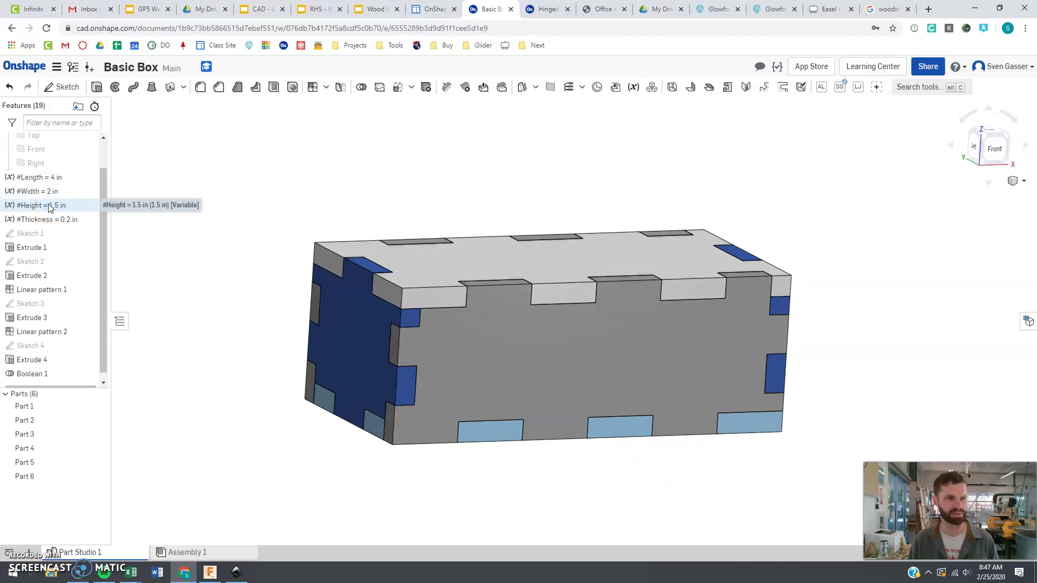
{"action": "left_click", "coordinate": [45, 211]}
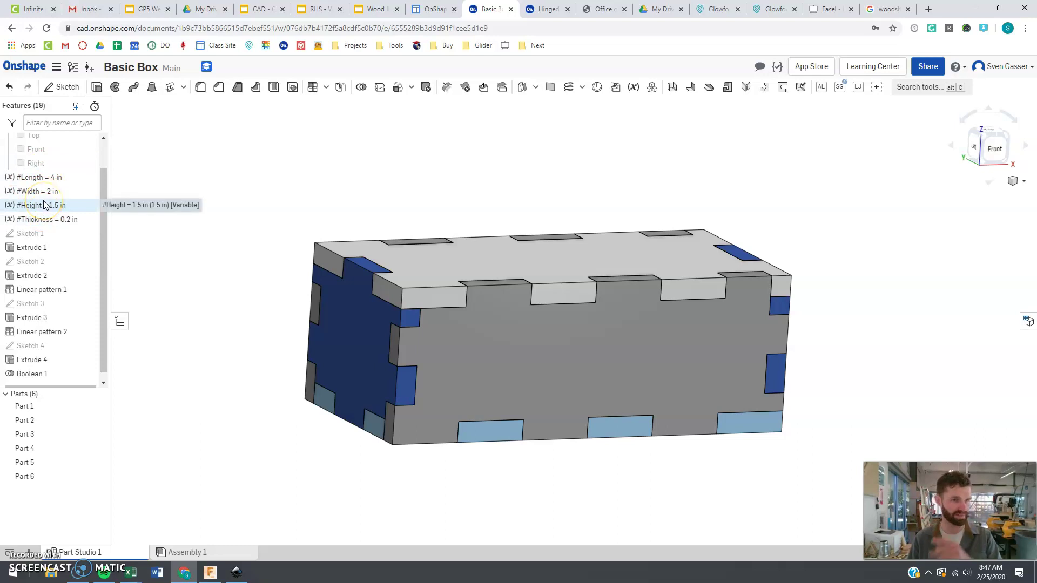
{"action": "left_click", "coordinate": [50, 194]}
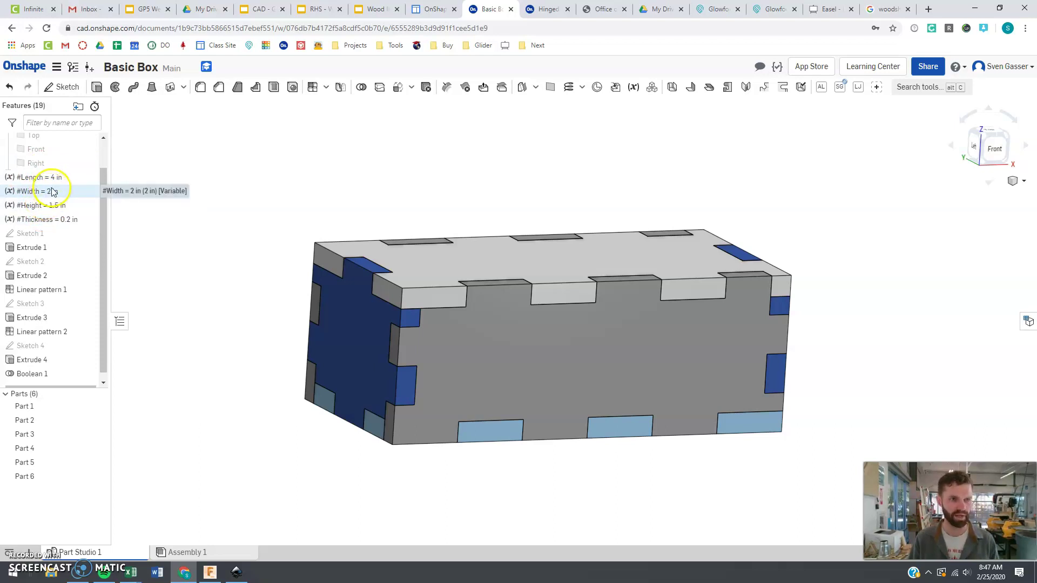
Set the #Height variable to 3 in and orbit to inspect the taller jointed box.
{"action": "double_click", "coordinate": [57, 205]}
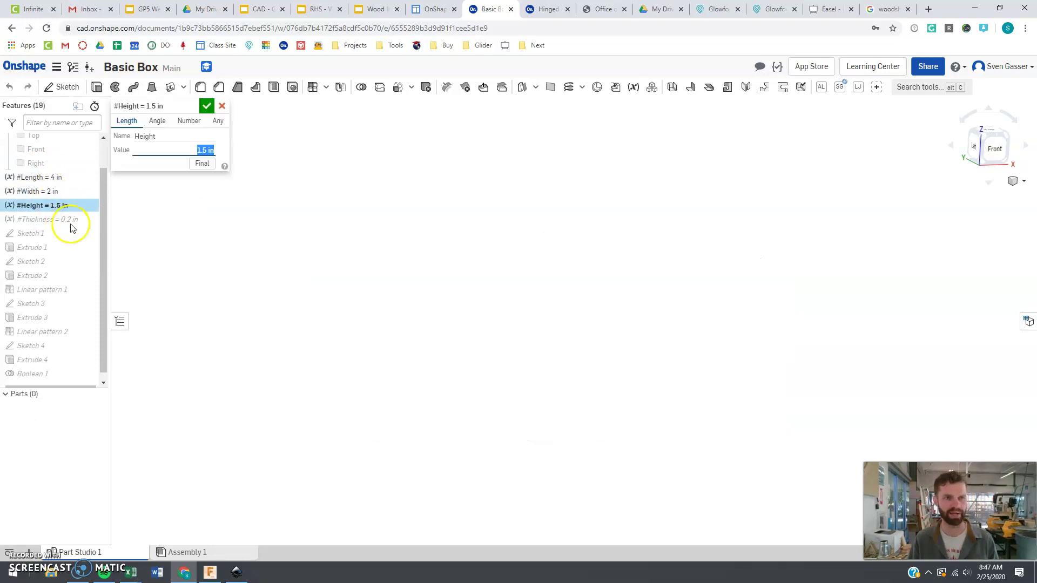
{"action": "type", "text": "3"}
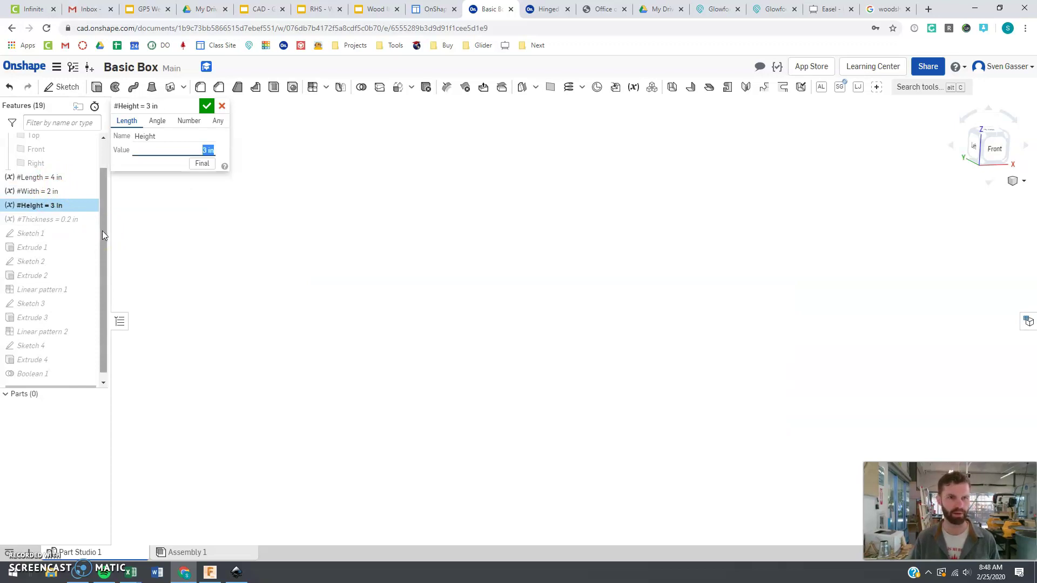
{"action": "key", "text": "Return"}
{"action": "scroll", "coordinate": [381, 384], "scroll_direction": "down", "scroll_amount": 3}
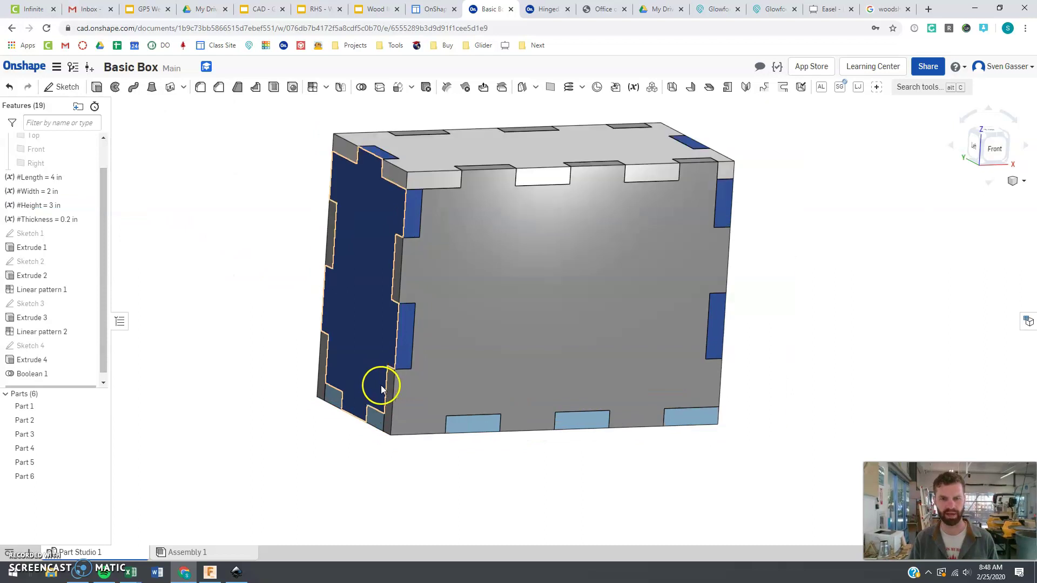
{"action": "scroll", "coordinate": [399, 255], "scroll_direction": "up", "scroll_amount": 3}
{"action": "mouse_move", "coordinate": [396, 296]}
{"action": "right_mouse_down"}
{"action": "mouse_move", "coordinate": [384, 335]}
{"action": "mouse_move", "coordinate": [396, 333]}
{"action": "mouse_move", "coordinate": [353, 331]}
{"action": "mouse_move", "coordinate": [472, 403]}
{"action": "right_mouse_up"}
{"action": "scroll", "coordinate": [414, 331], "scroll_direction": "down", "scroll_amount": 3}
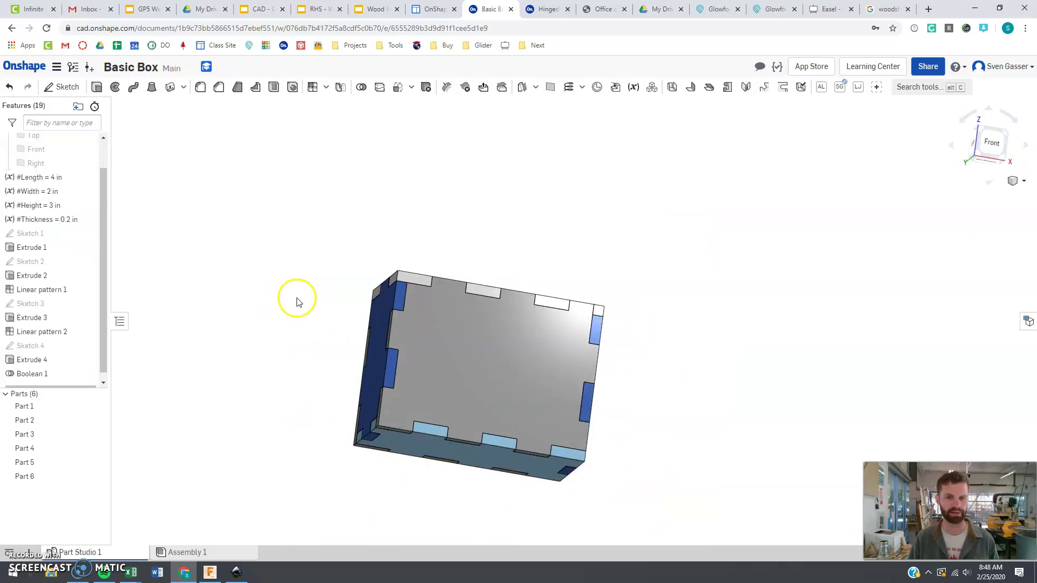
{"action": "right_click_drag", "start_coordinate": [297, 302], "coordinate": [328, 323]}
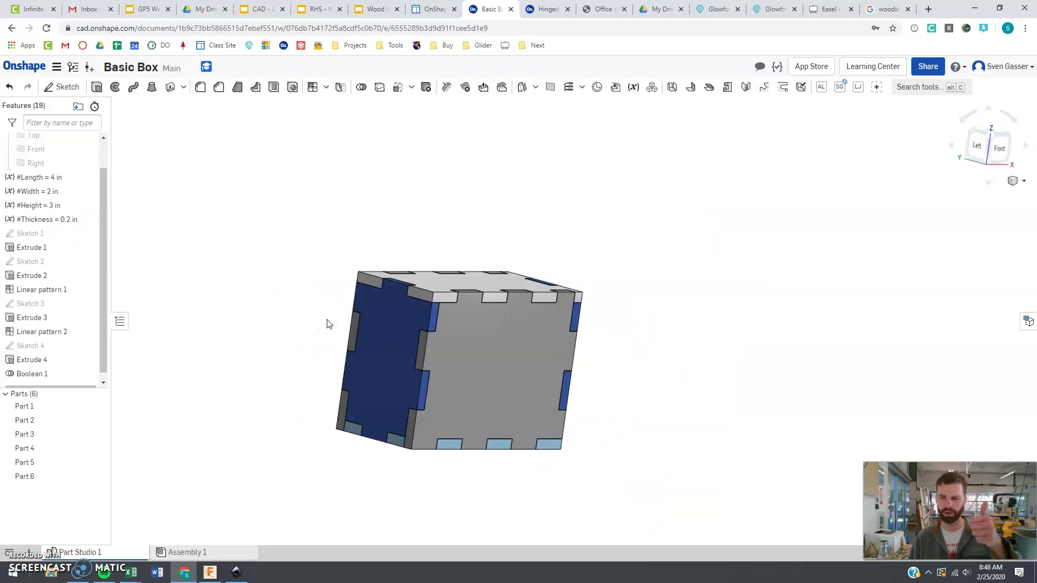